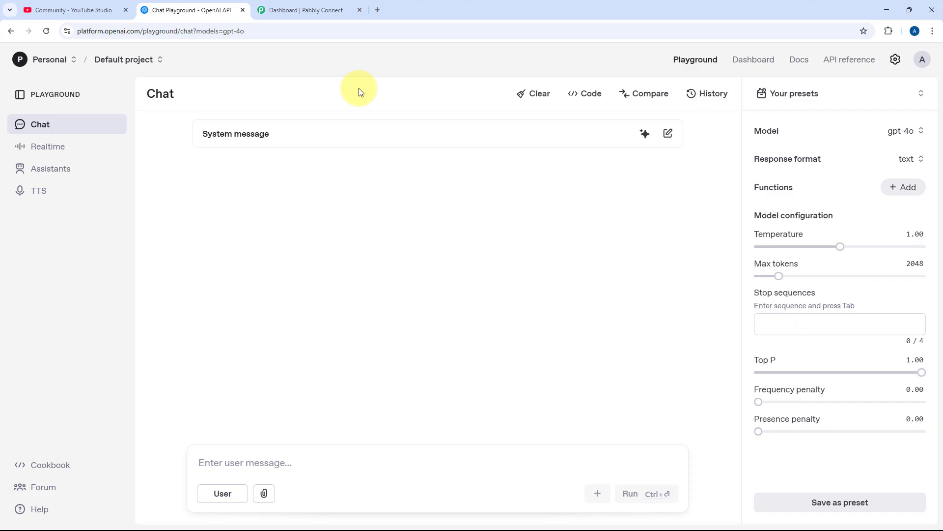
- Switch to Pabbly Connect and create a workflow named "AI Agent for YouTube Comments" in the Home folder
left_click(116, 10)
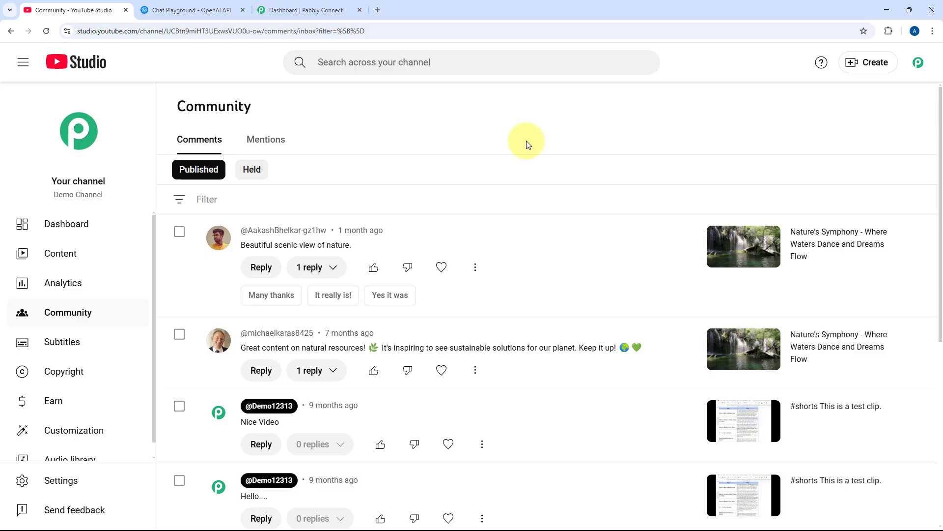
left_click(315, 10)
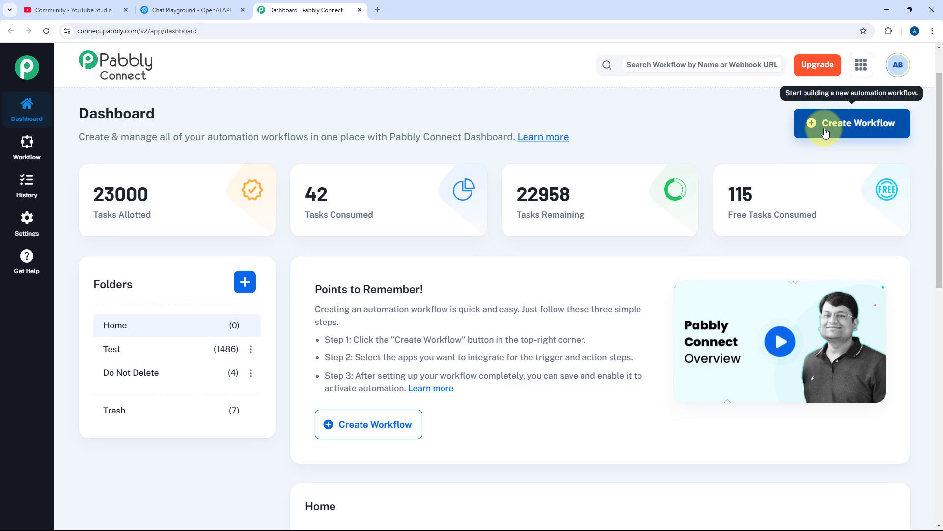
left_click(855, 134)
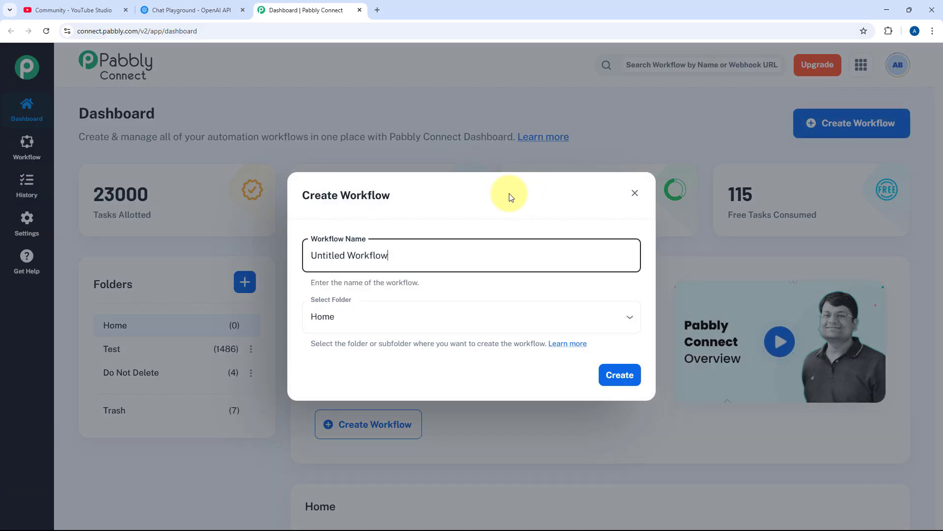
key("ctrl+a")
key("BackSpace")
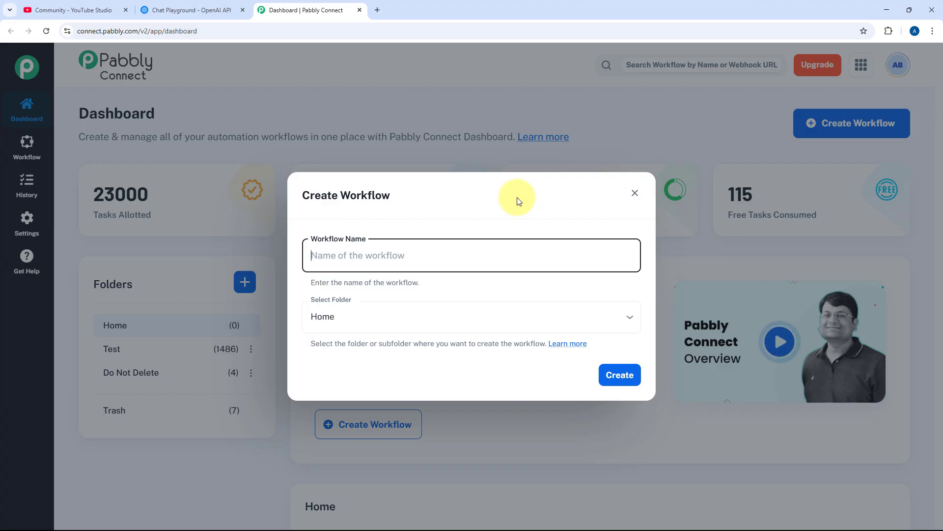
type("AI Agent ")
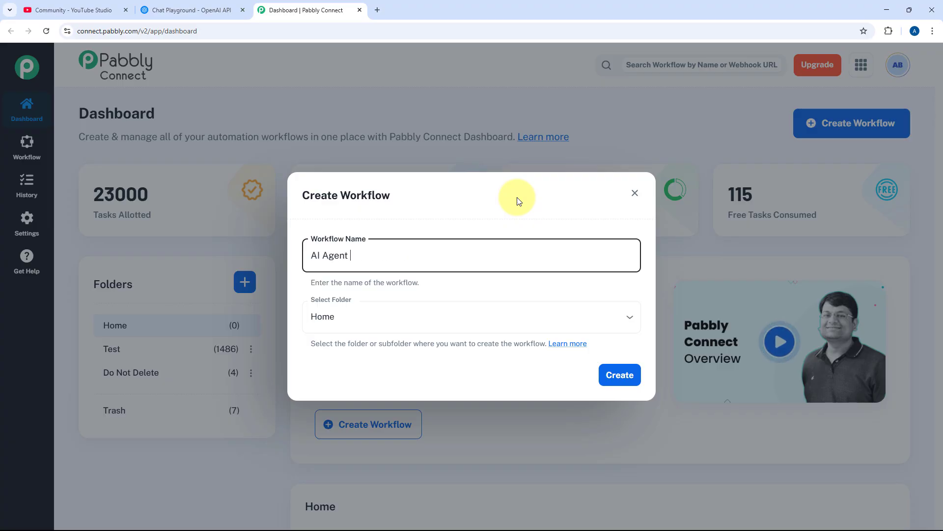
type("for YouTube Comments")
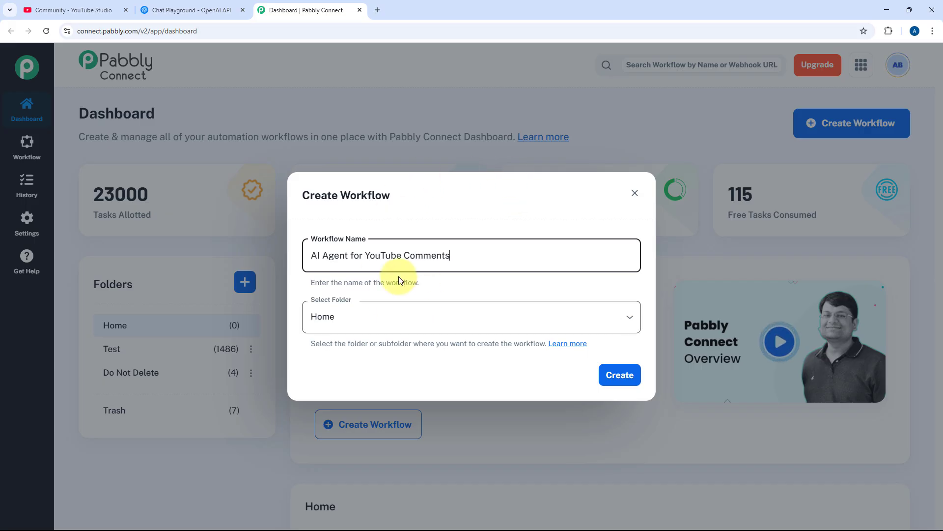
left_click(629, 319)
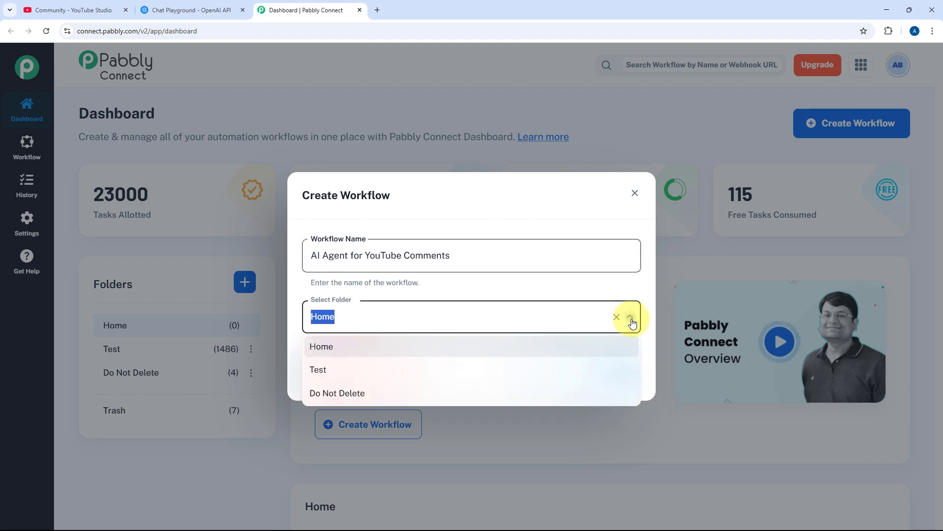
left_click(633, 323)
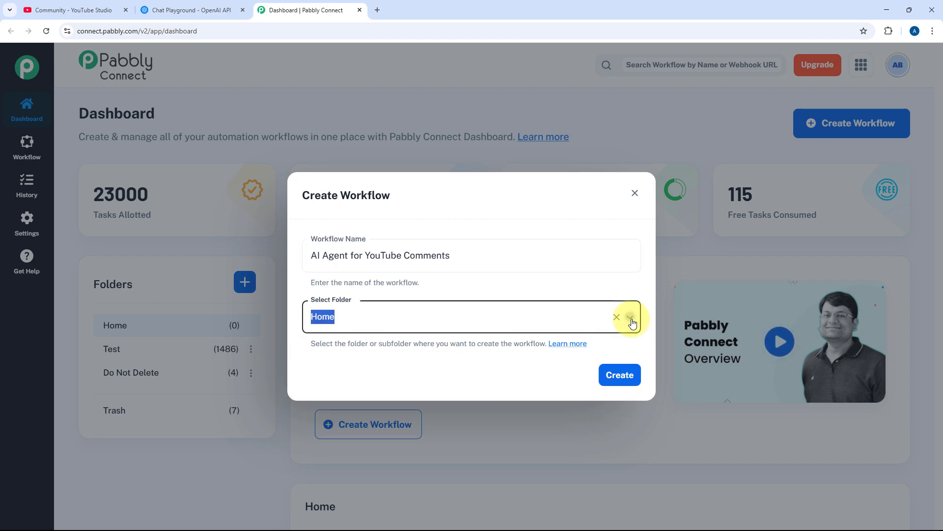
left_click(625, 377)
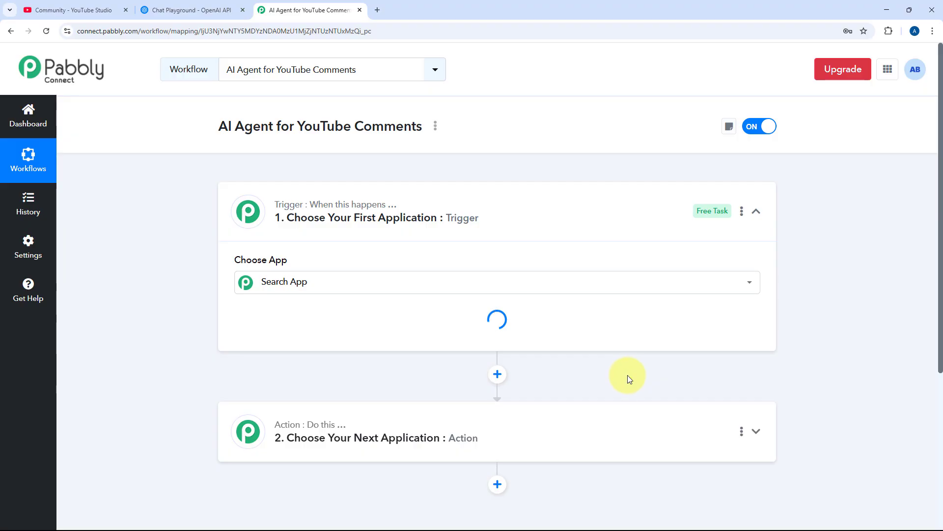
left_click(511, 200)
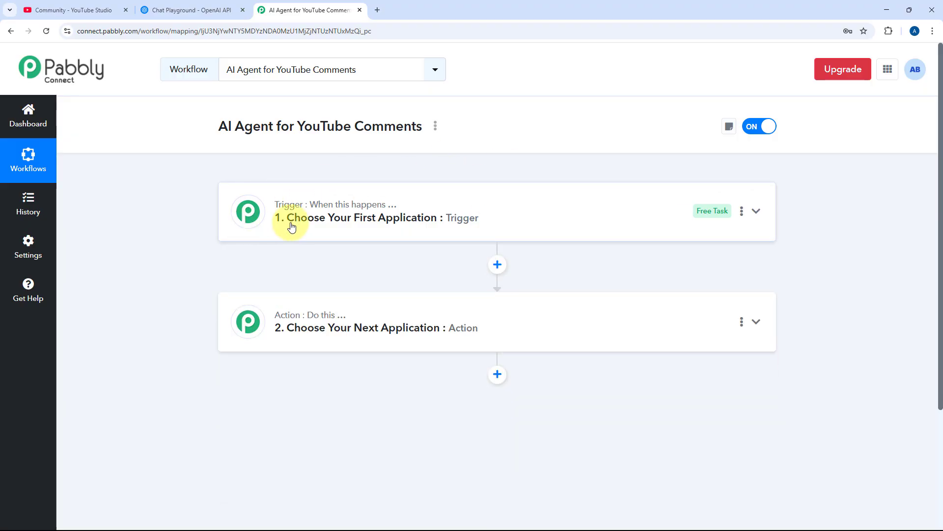
scroll(246, 219, "down", 1)
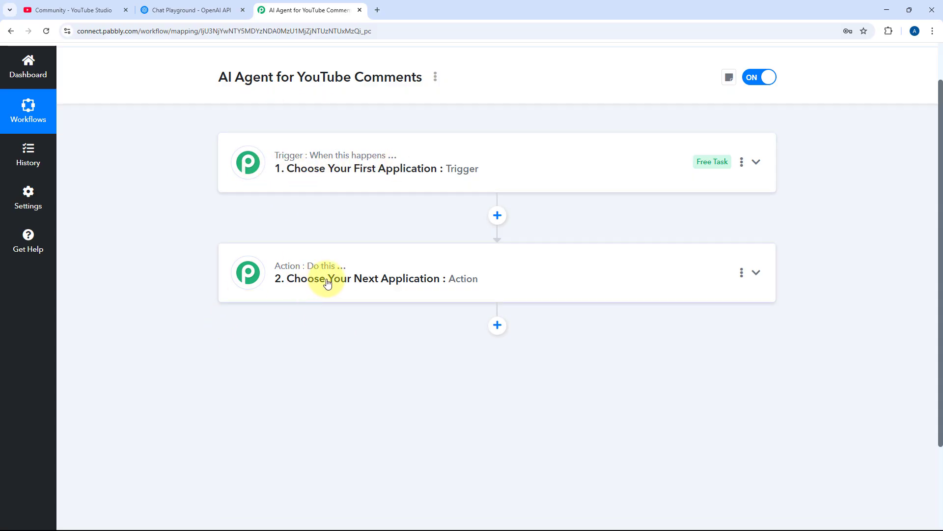
left_click(491, 167)
scroll(182, 211, "up", 1)
scroll(186, 216, "down", 2)
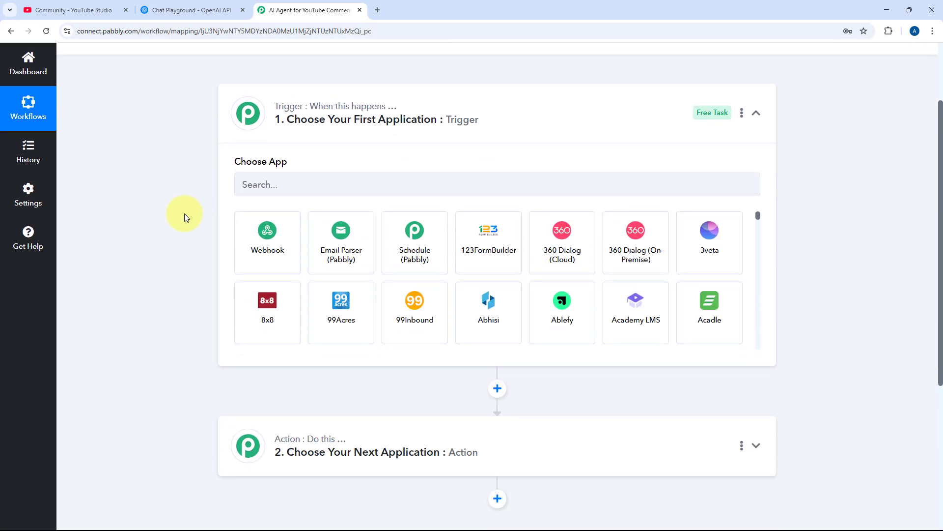
- Review the channel's published comments in YouTube Studio and return to the Pabbly Connect workflow
left_click(93, 9)
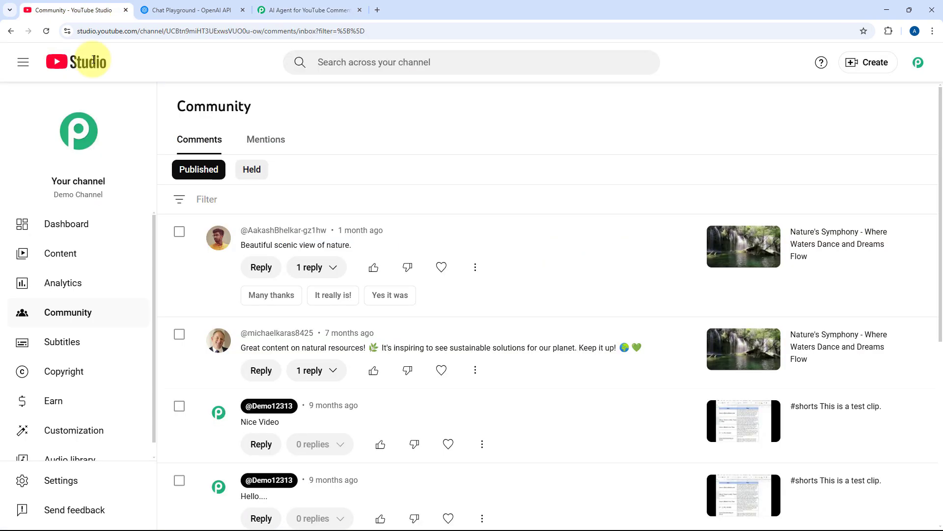
left_click(285, 8)
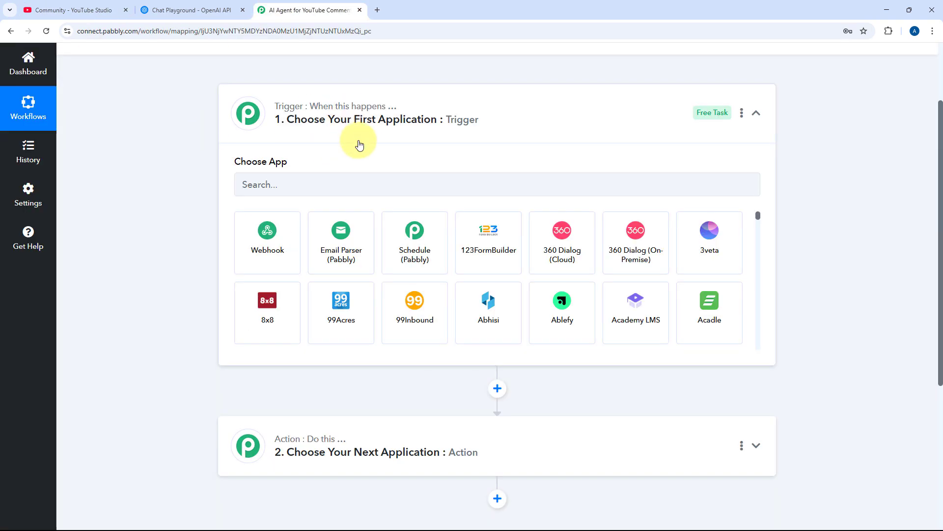
left_click(73, 9)
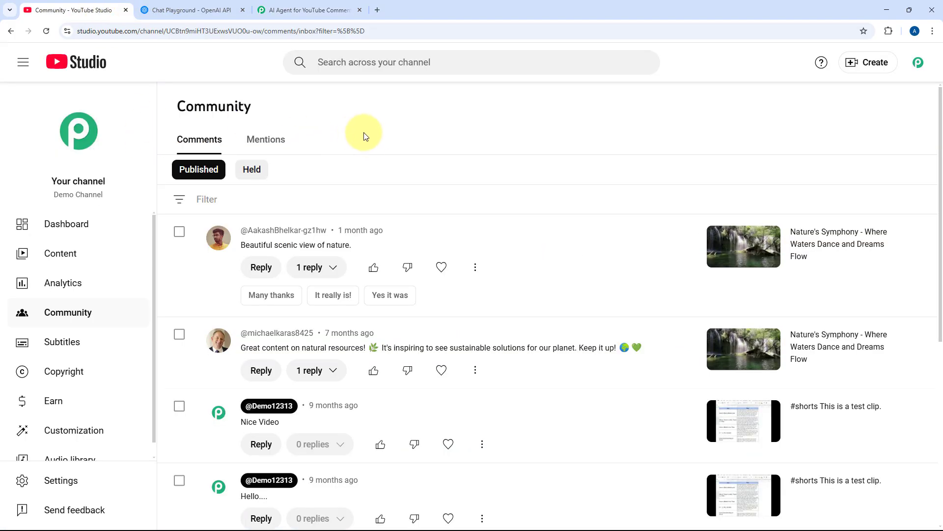
left_click(307, 10)
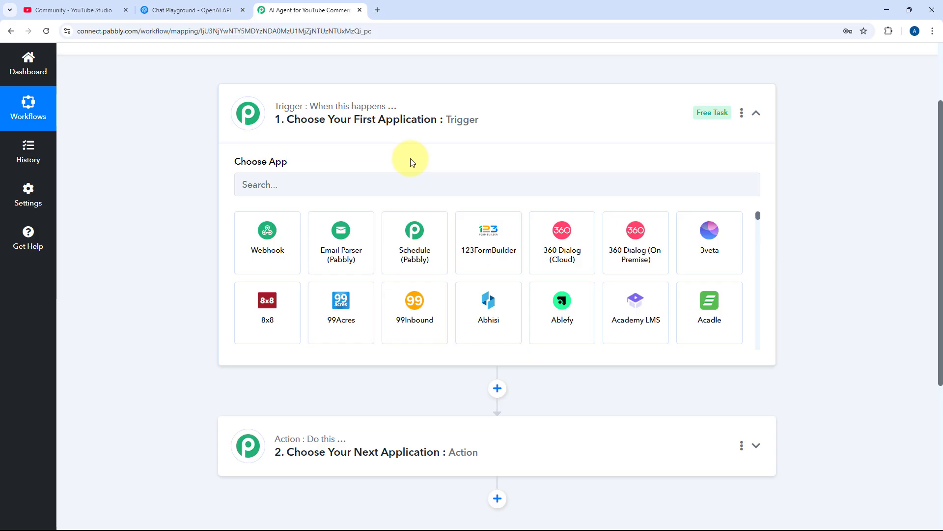
scroll(412, 162, "down", 2)
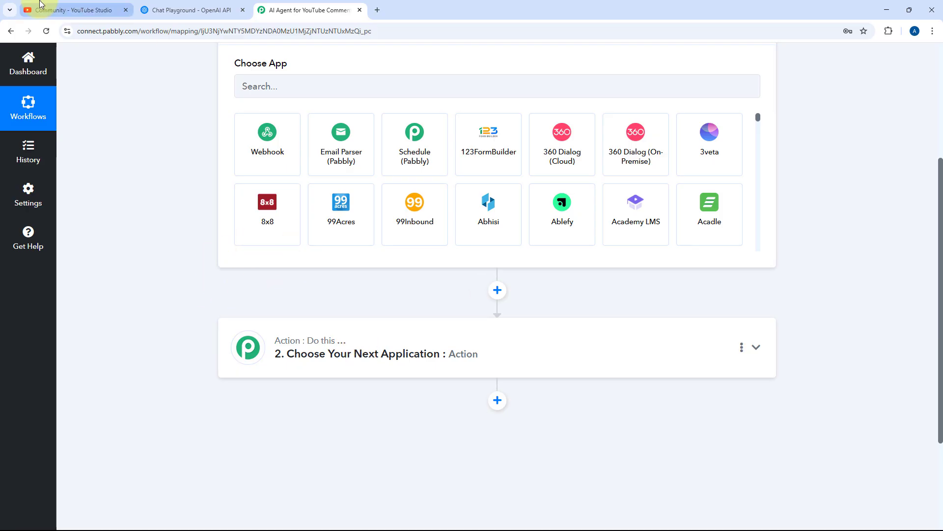
left_click(69, 10)
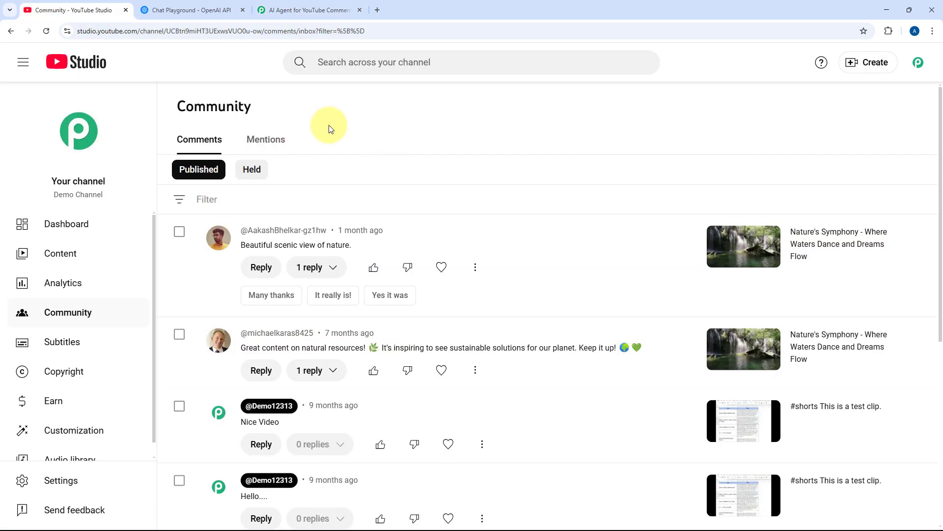
left_click(318, 268)
left_click(293, 4)
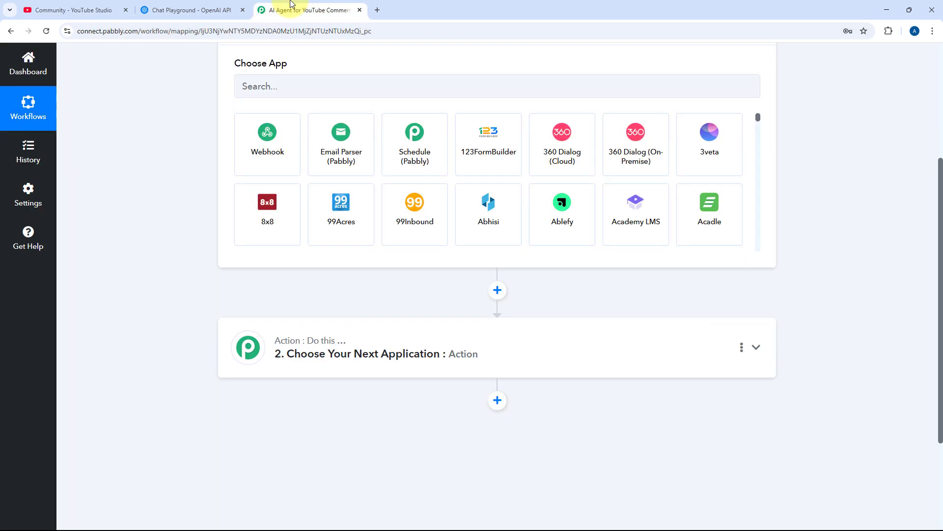
- Set the workflow's trigger app to YouTube with the New Comment on a Channel event
scroll(273, 172, "up", 2)
left_click(276, 187)
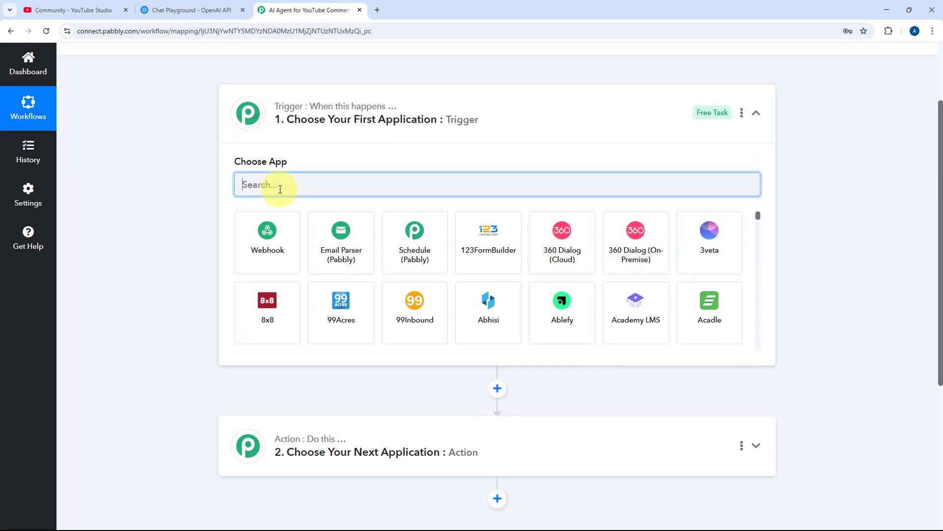
type("YouTube")
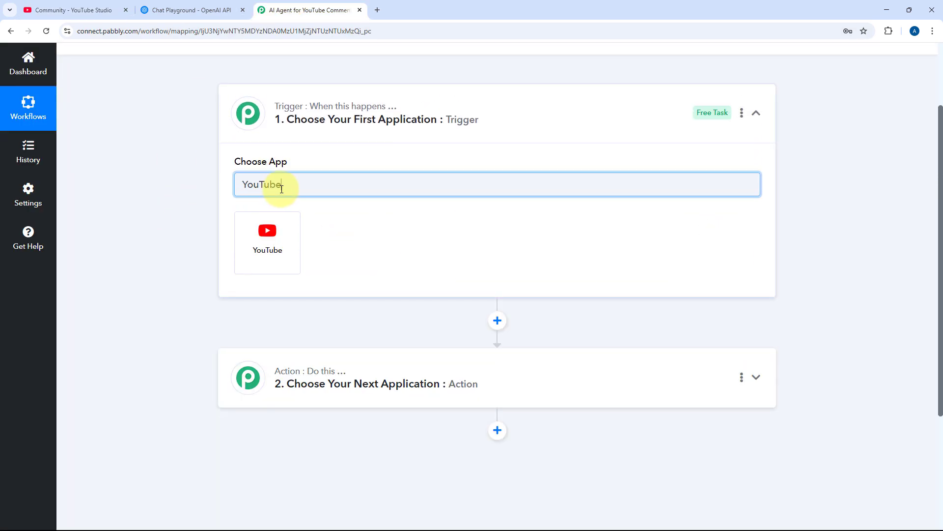
left_click(261, 235)
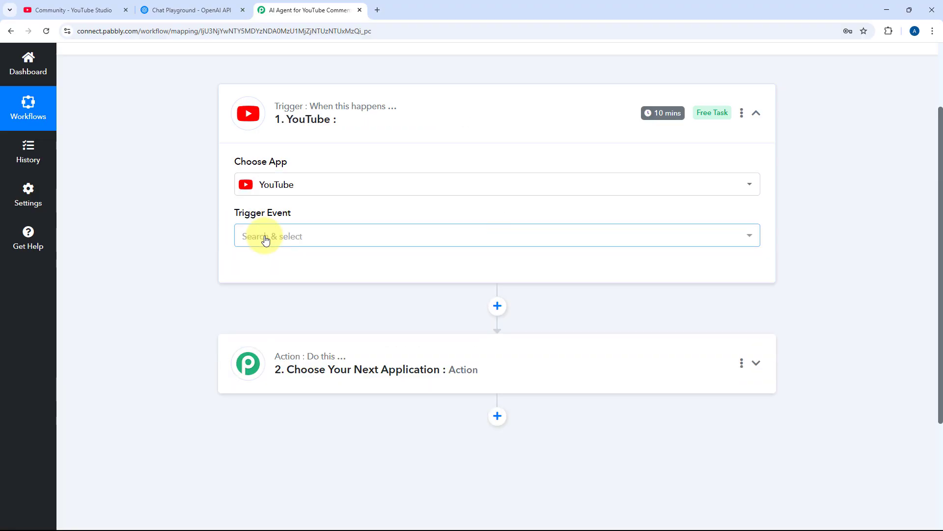
left_click(345, 235)
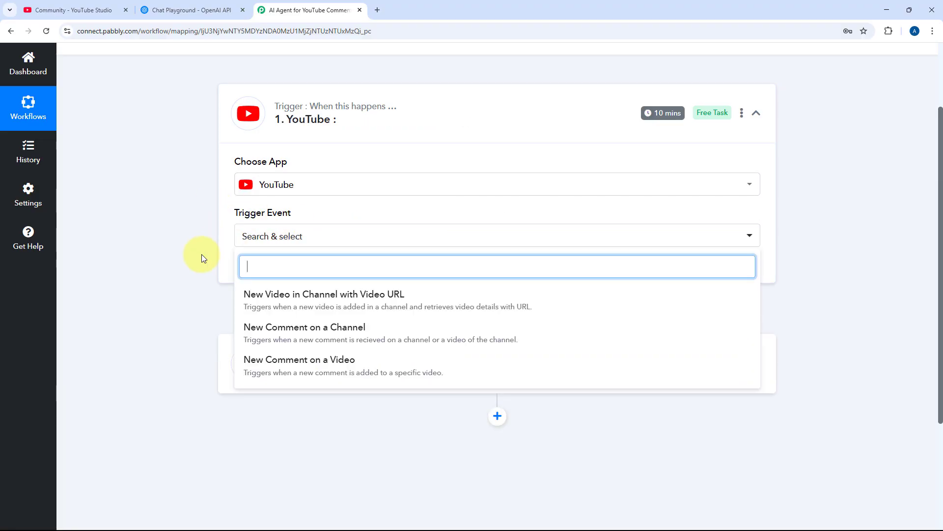
scroll(202, 257, "down", 1)
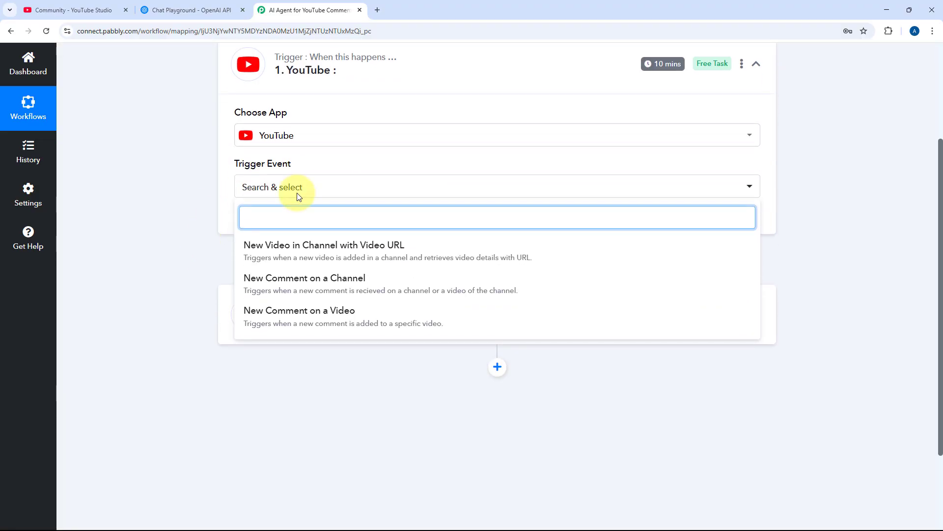
left_click(305, 289)
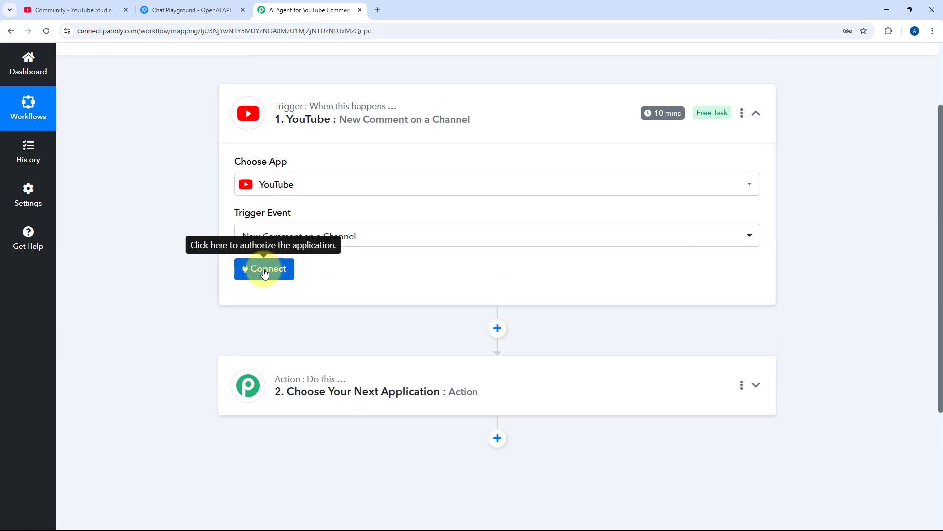
- Add a new YouTube connection for the trigger and authorize Pabbly Connect's access with the Google account
left_click(263, 269)
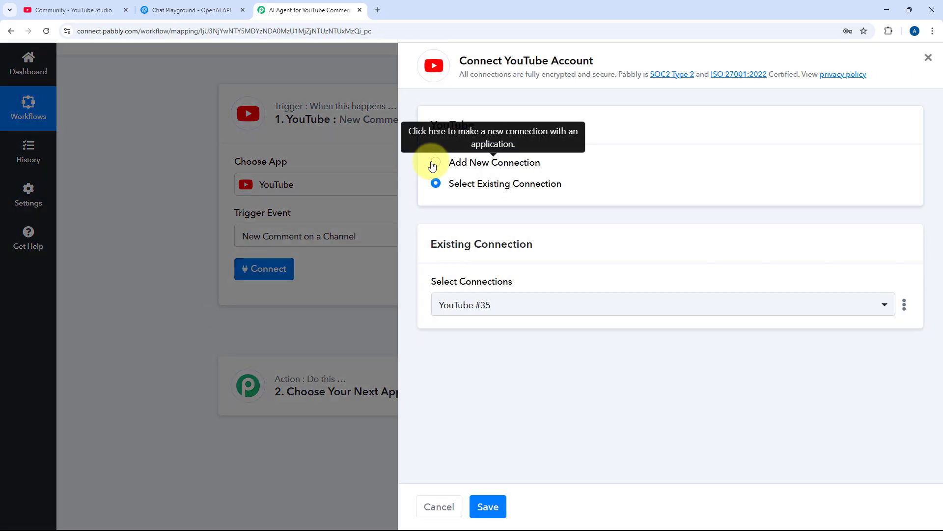
left_click(434, 163)
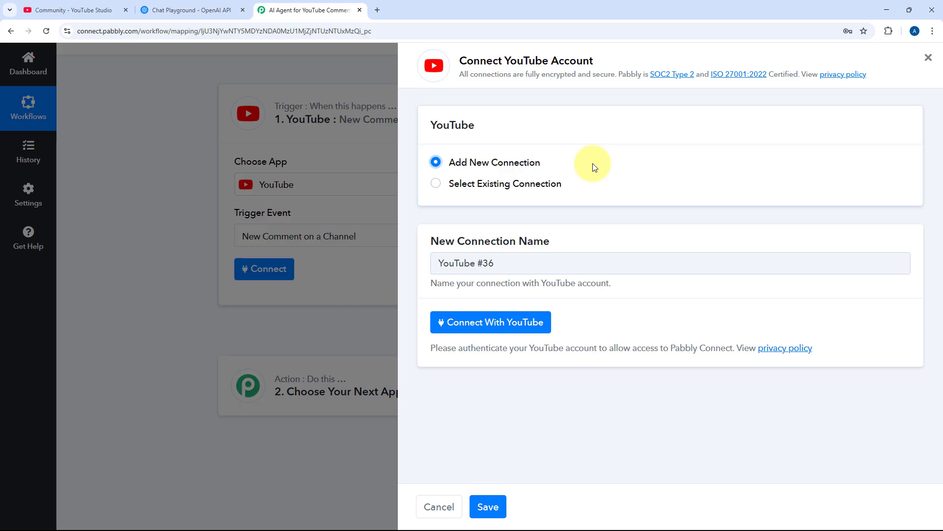
left_click(499, 323)
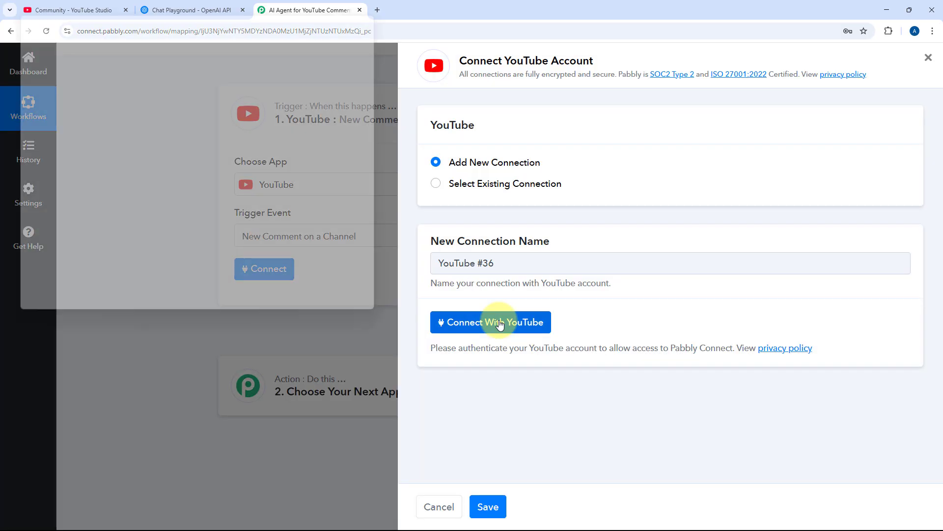
left_click(293, 117)
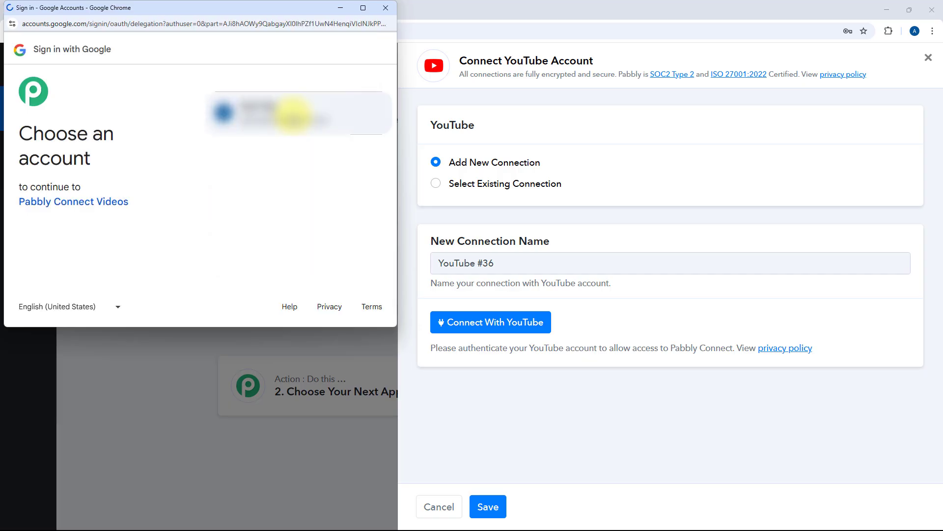
scroll(305, 189, "down", 5)
left_click(327, 273)
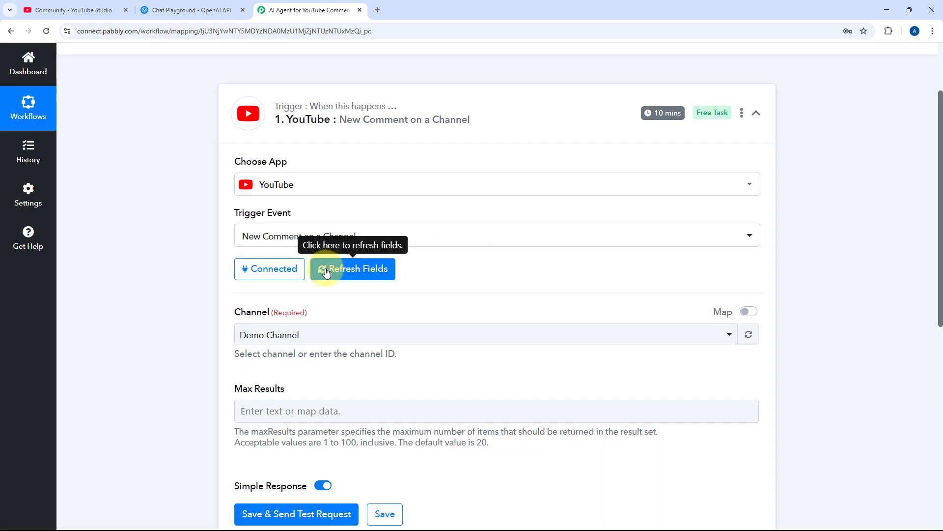
- Select Demo Channel as the trigger's channel and set Max Results to 1
scroll(217, 274, "down", 2)
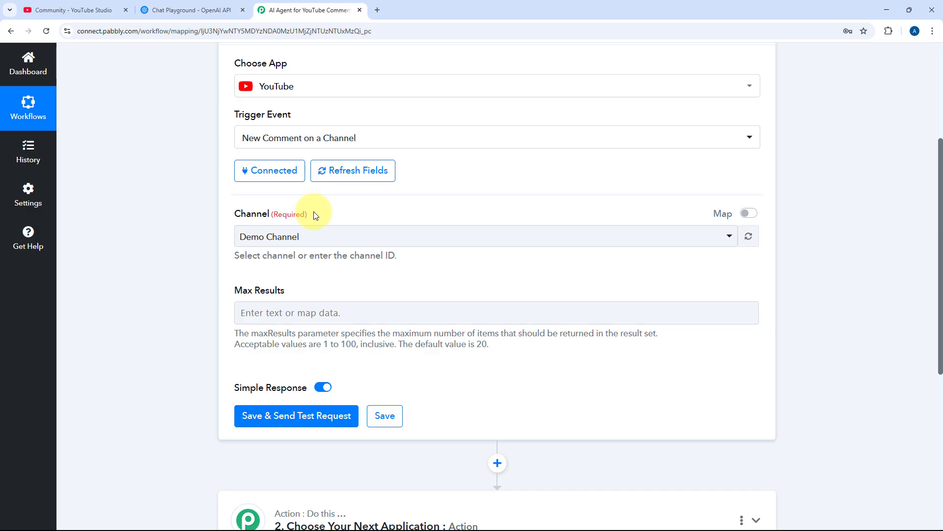
left_click(411, 240)
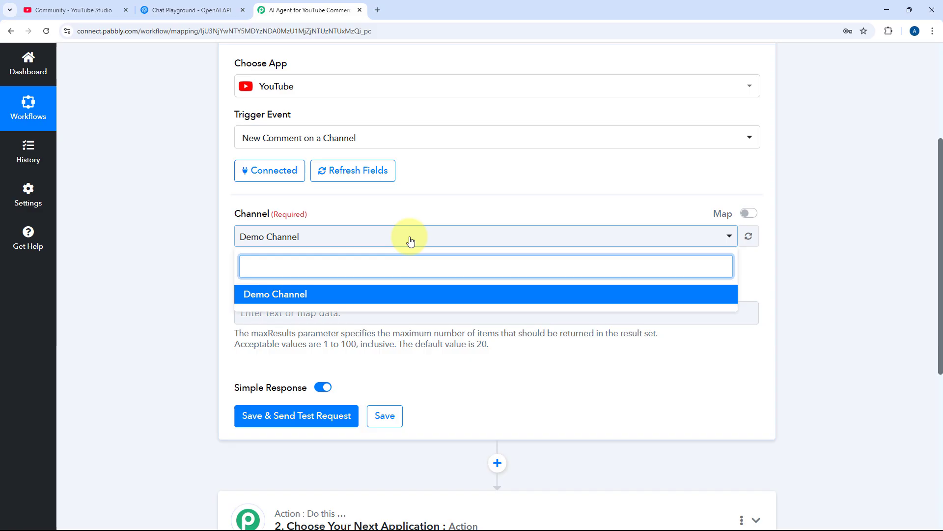
left_click(291, 292)
left_click(313, 271)
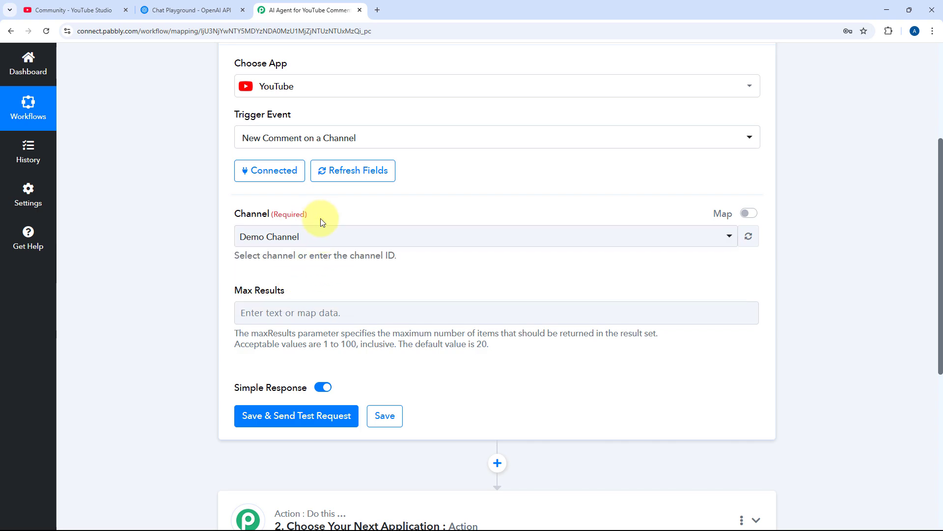
scroll(318, 264, "down", 3)
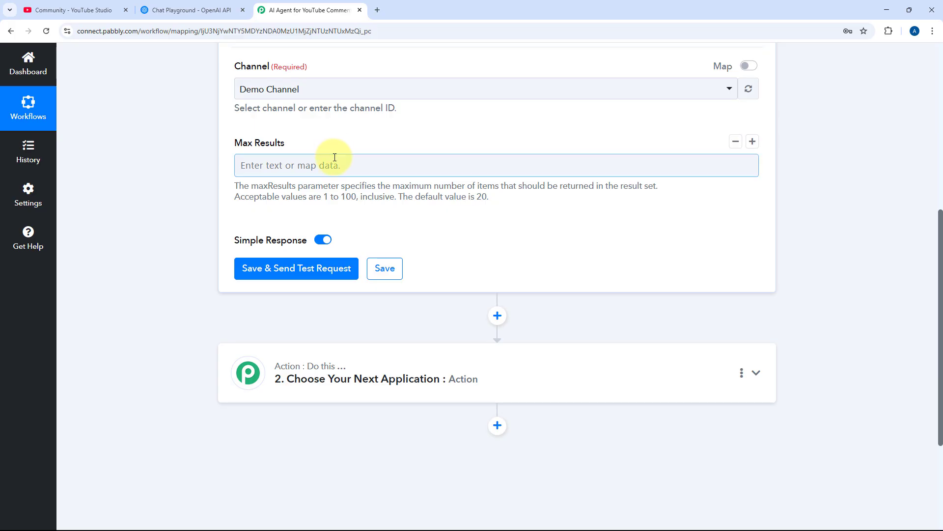
left_click(334, 157)
type("1")
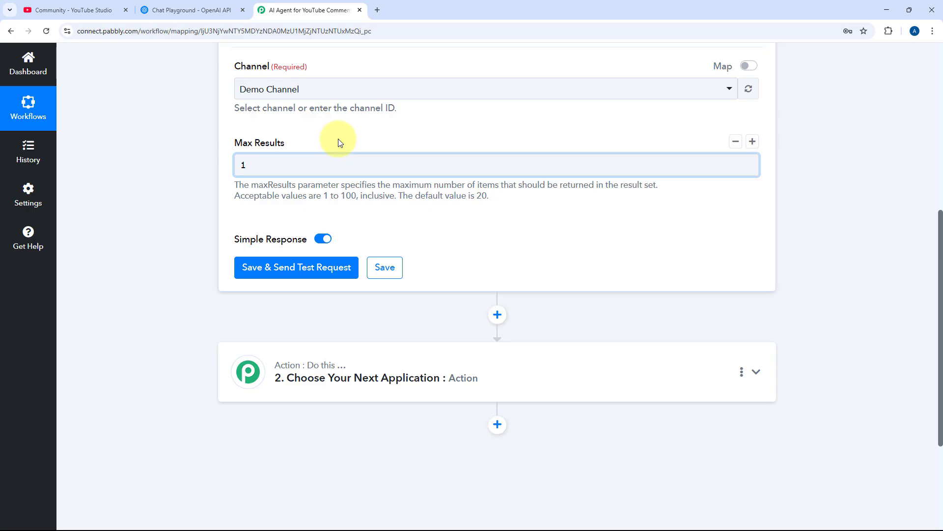
- Check the channel's latest comment in YouTube Studio, and save the YouTube trigger with a test request in Pabbly Connect
left_click(335, 133)
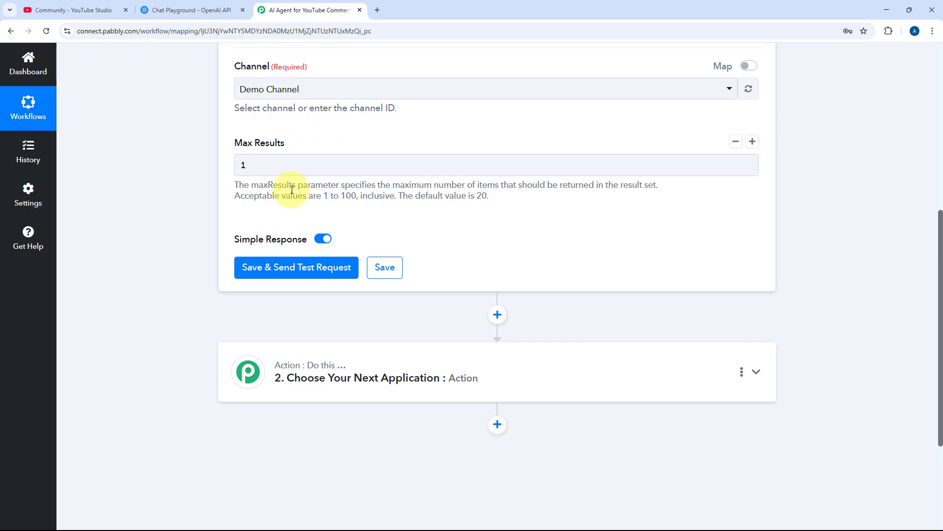
scroll(280, 177, "down", 1)
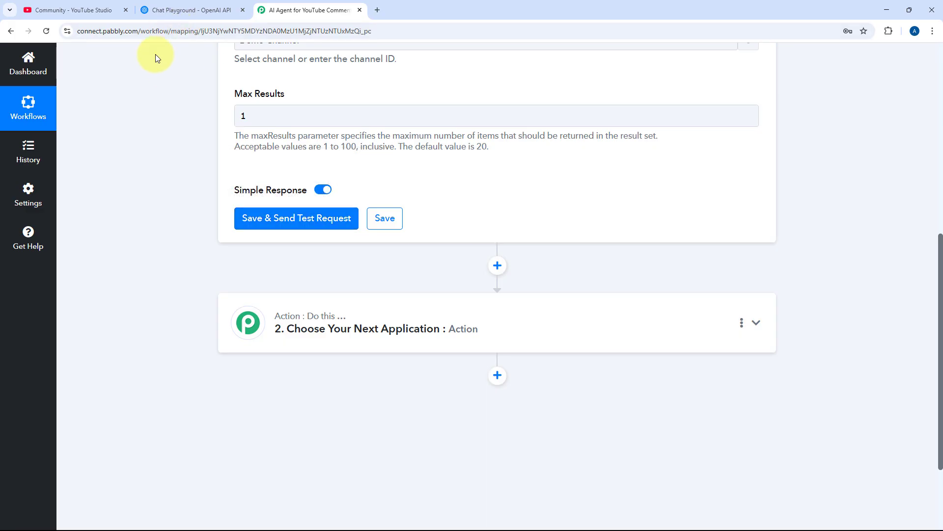
left_click(105, 9)
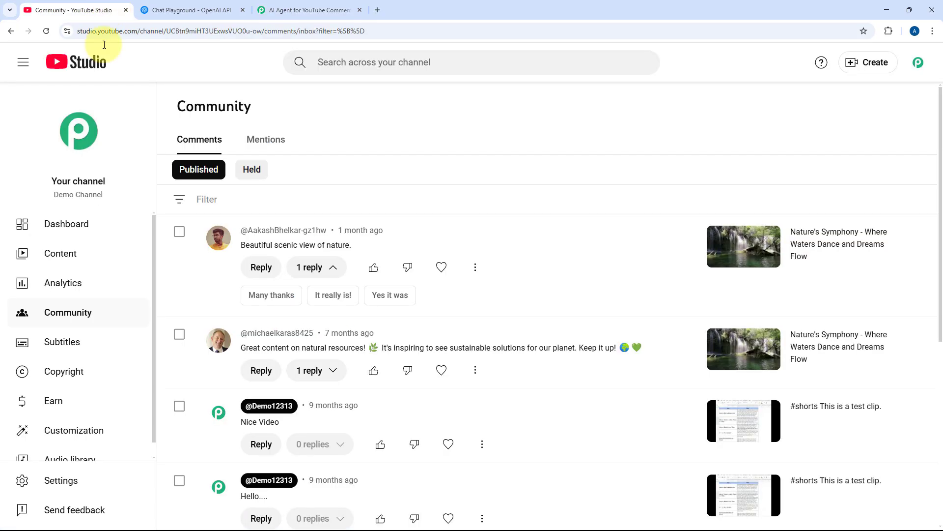
left_click(310, 10)
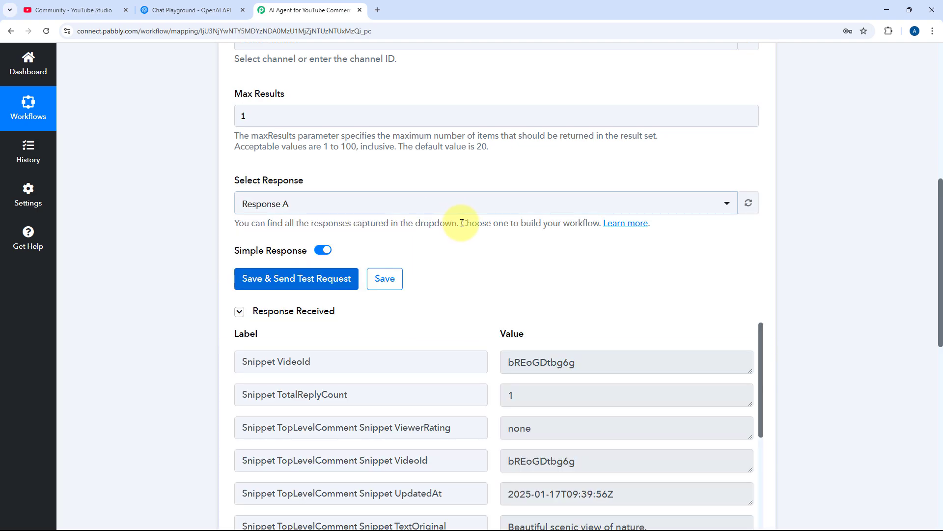
- Compare the trigger's received response with the latest comment in YouTube Studio and return to the Pabbly Connect workflow
scroll(465, 226, "down", 2)
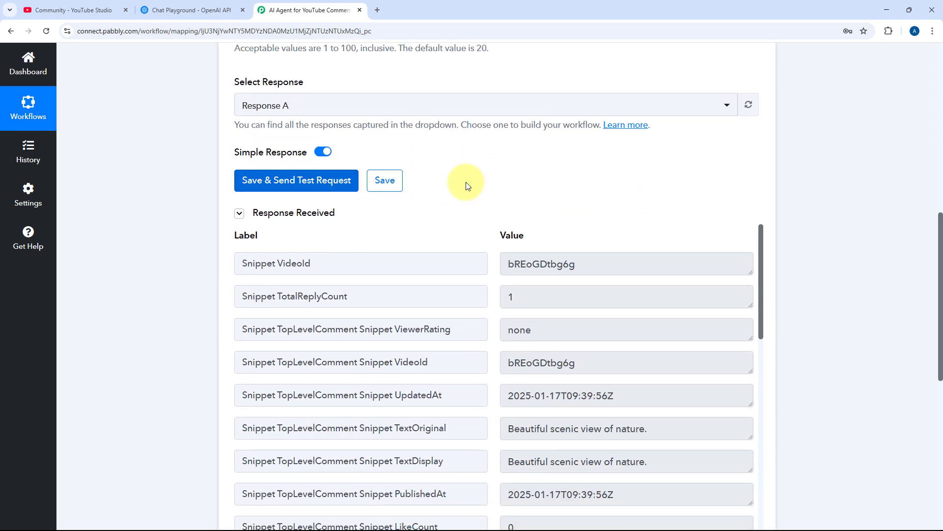
scroll(467, 181, "down", 2)
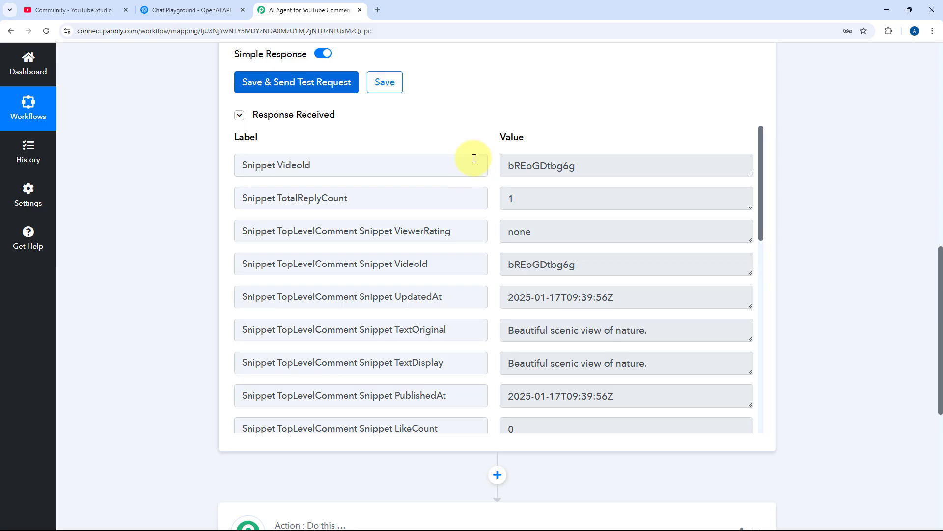
left_click(73, 10)
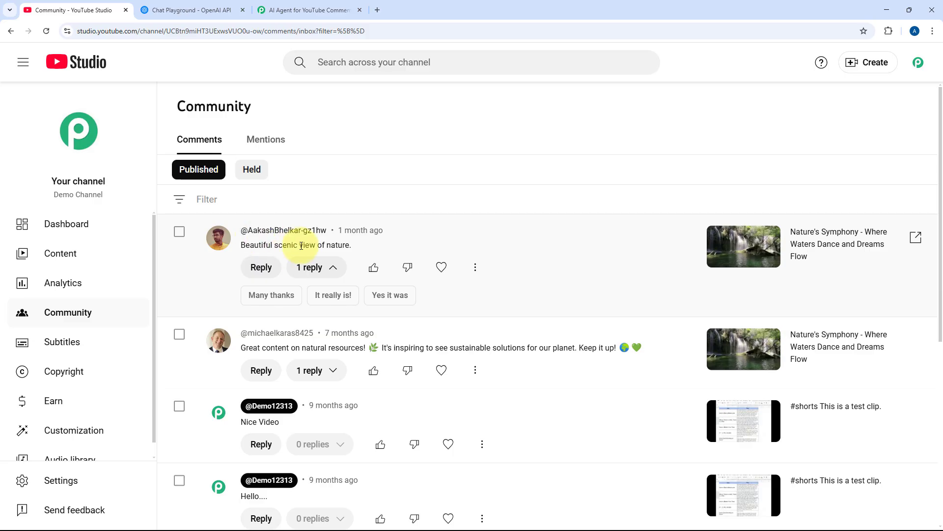
left_click(306, 10)
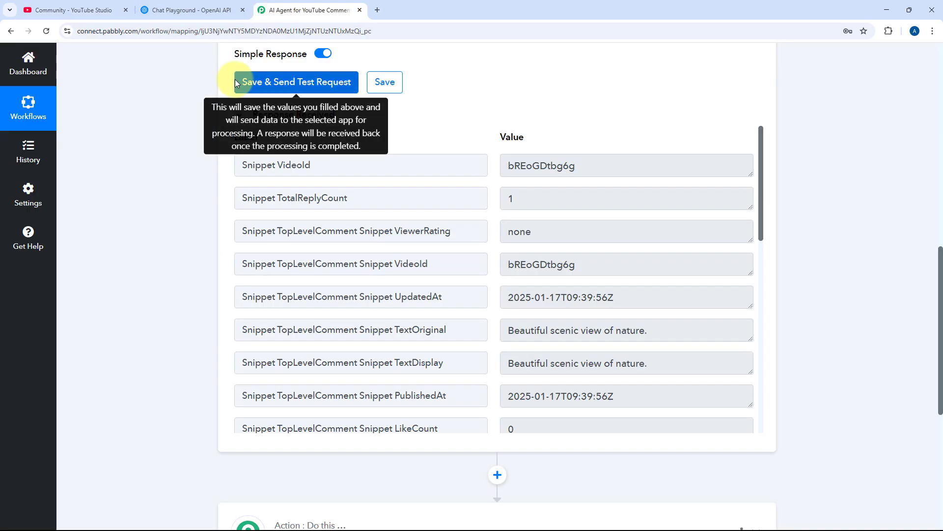
- Examine the comment text, the update time and the video ID in the trigger's received response
scroll(476, 241, "down", 1)
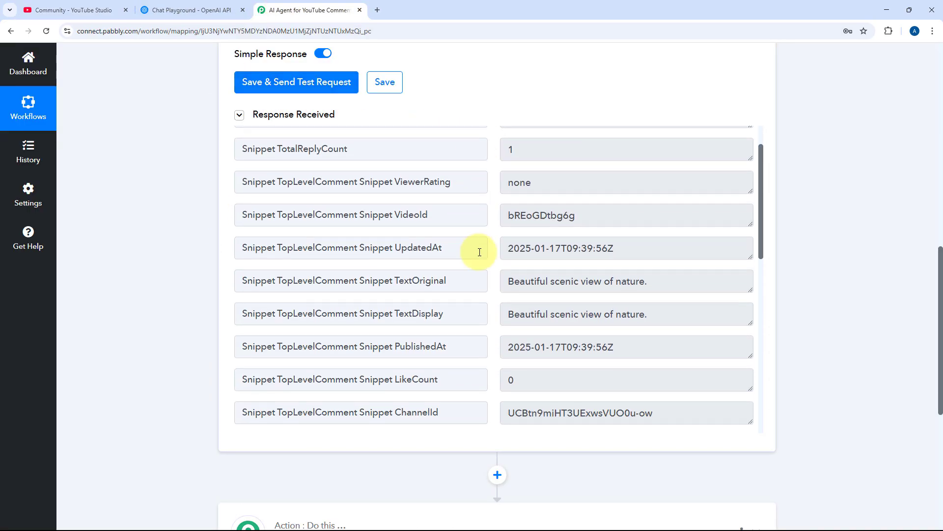
left_click_drag(670, 284, 505, 276)
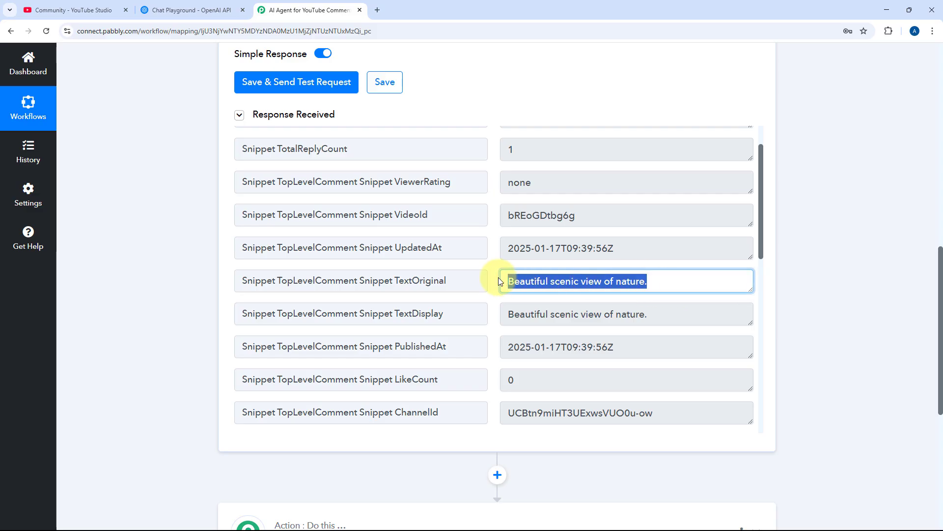
left_click_drag(639, 253, 489, 250)
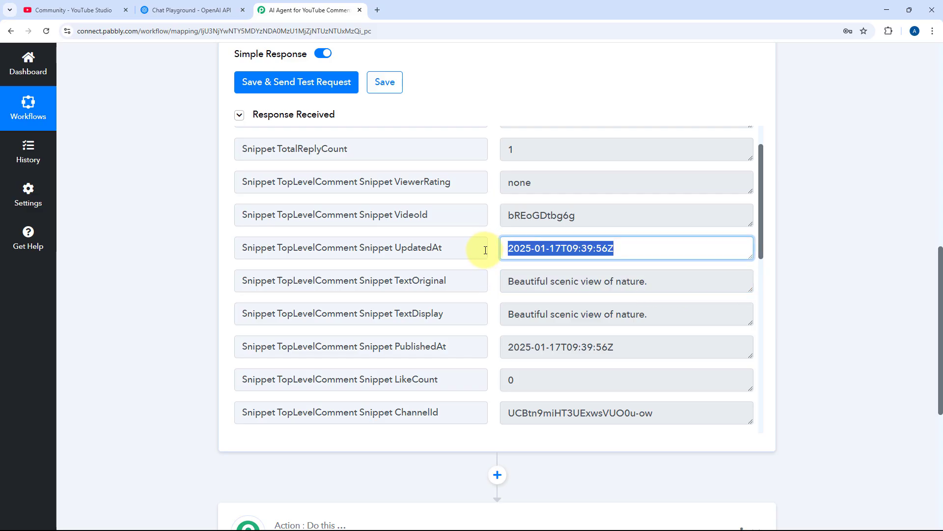
scroll(491, 241, "up", 1)
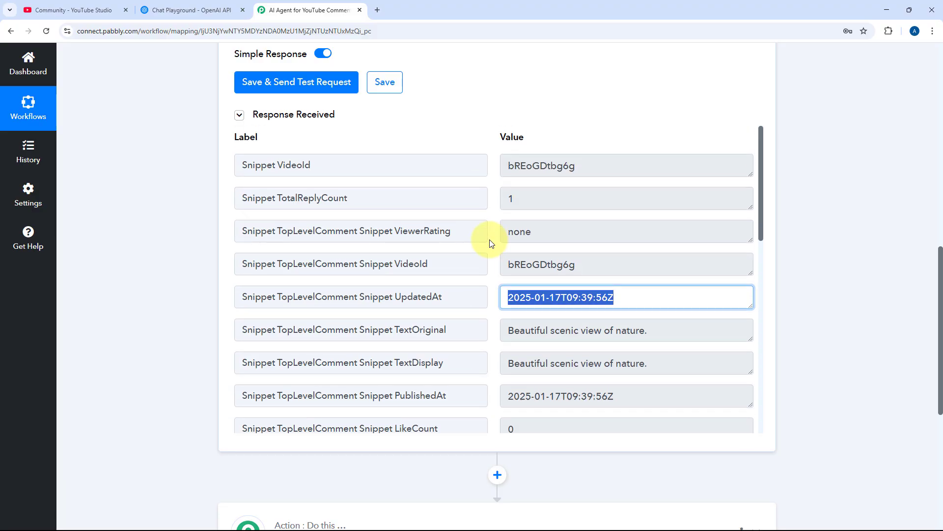
scroll(491, 243, "down", 3)
scroll(489, 239, "up", 3)
scroll(489, 242, "down", 5)
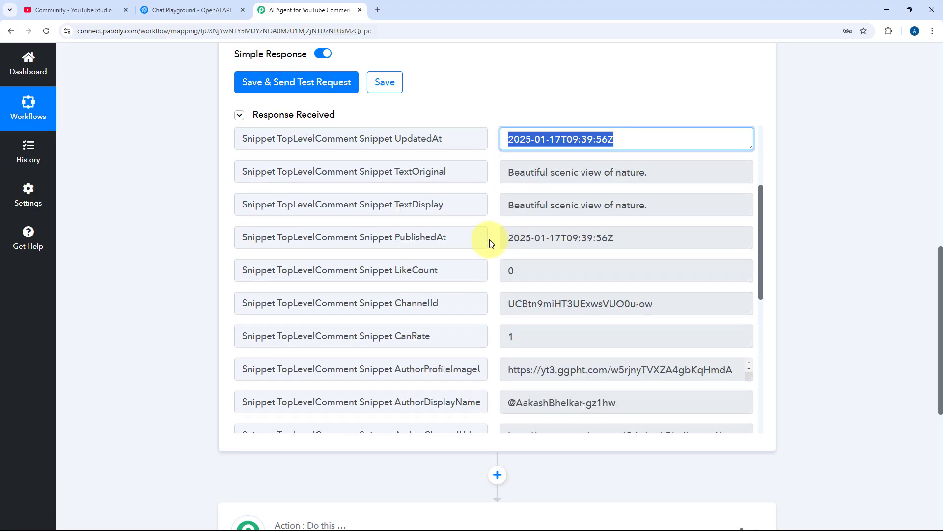
scroll(489, 238, "up", 4)
scroll(500, 227, "up", 1)
left_click_drag(589, 169, 499, 181)
left_click(496, 192)
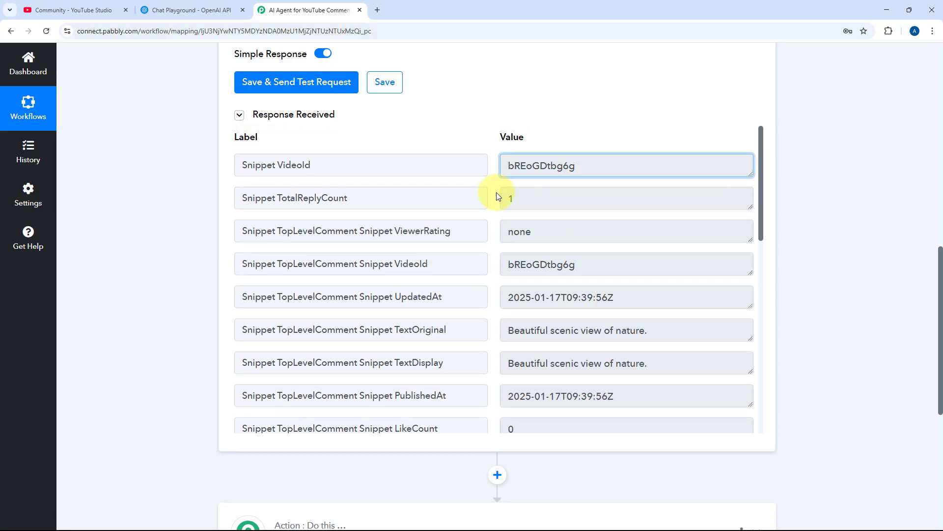
- Examine the author details, the top-level comment ID and the remaining fields of the trigger's received response
scroll(496, 208, "down", 4)
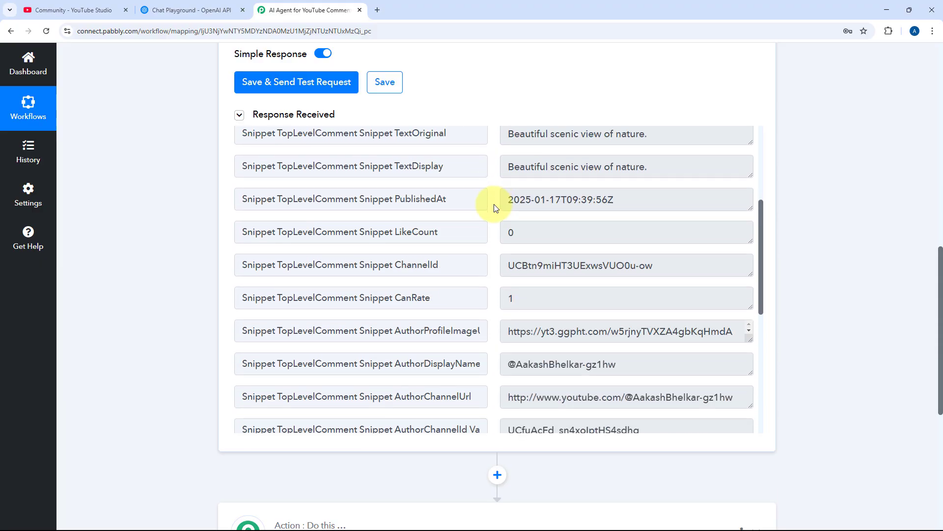
scroll(496, 208, "down", 3)
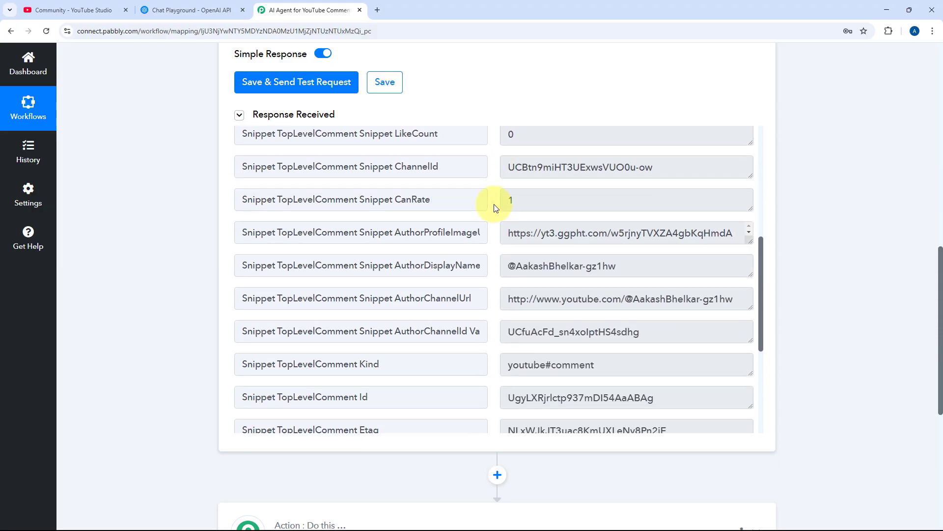
left_click_drag(627, 217, 499, 216)
left_click(494, 219)
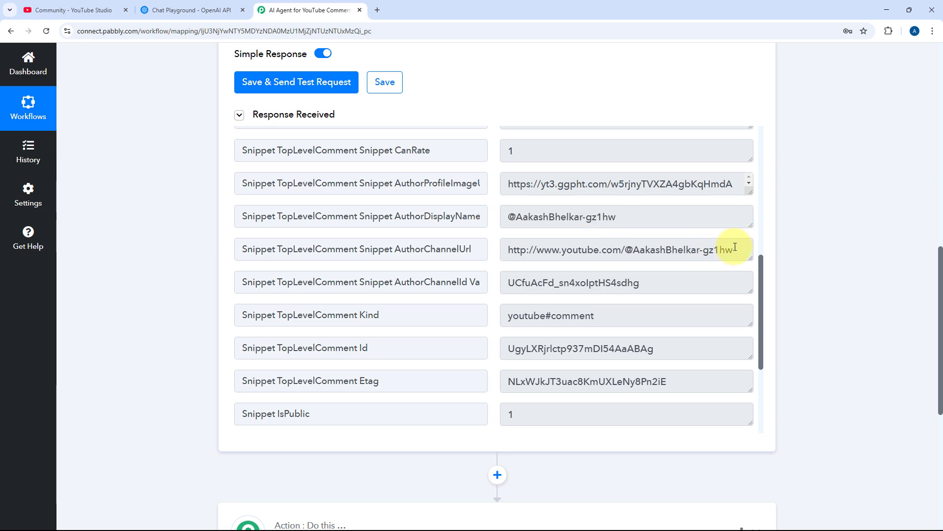
scroll(494, 246, "down", 3)
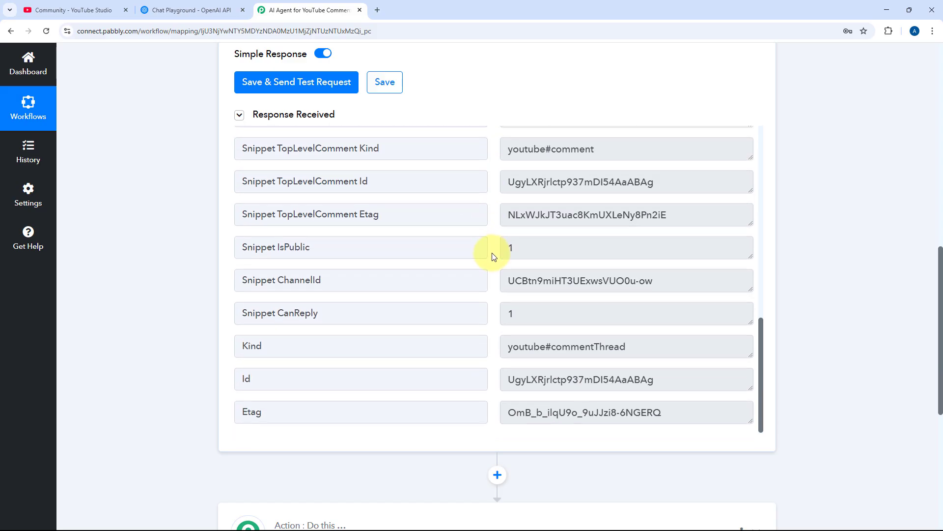
scroll(492, 253, "up", 1)
left_click_drag(655, 231, 505, 233)
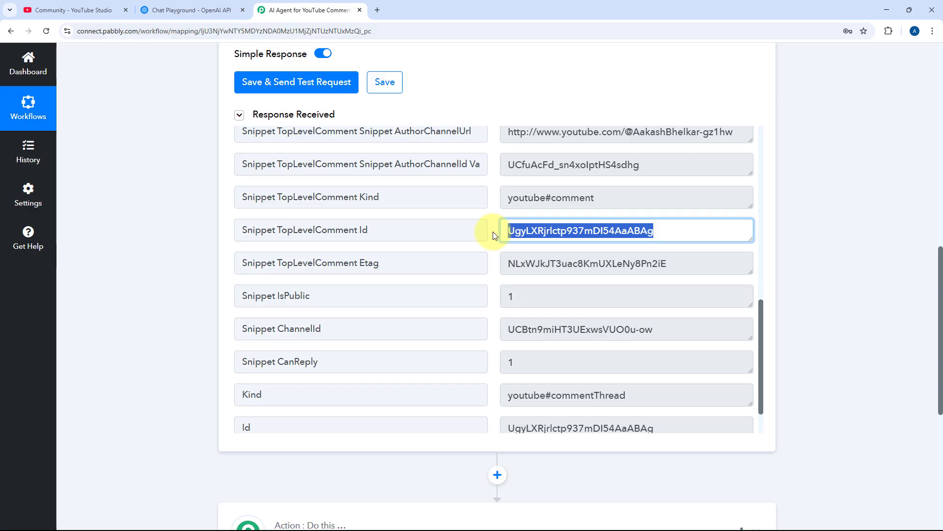
left_click(493, 232)
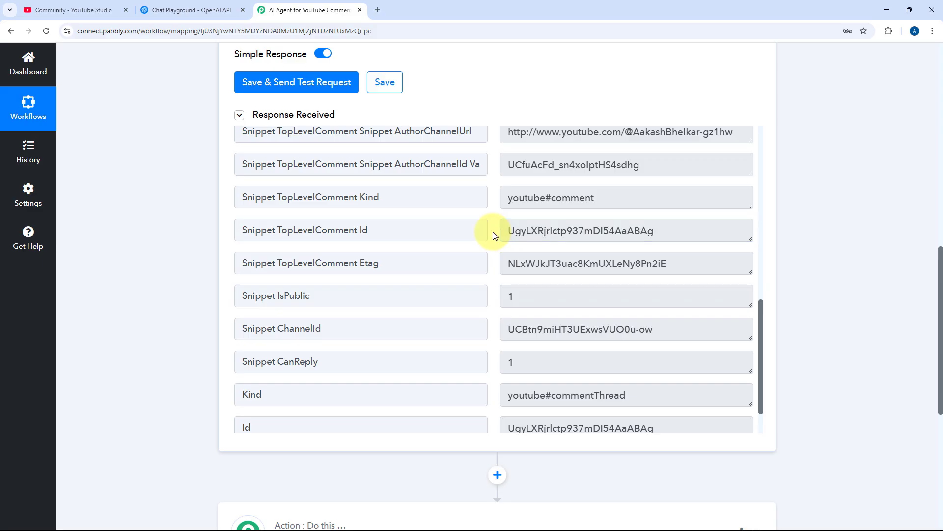
scroll(494, 235, "down", 1)
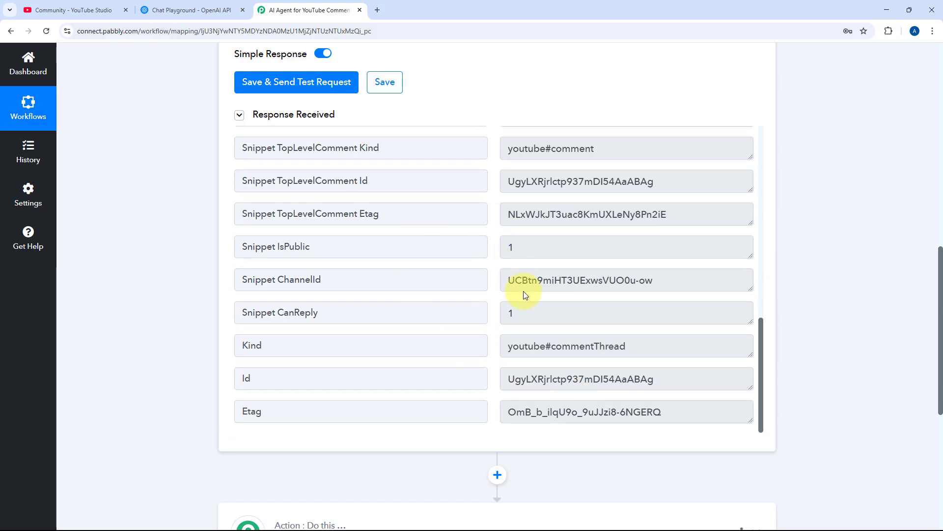
scroll(494, 285, "up", 2)
scroll(494, 272, "up", 5)
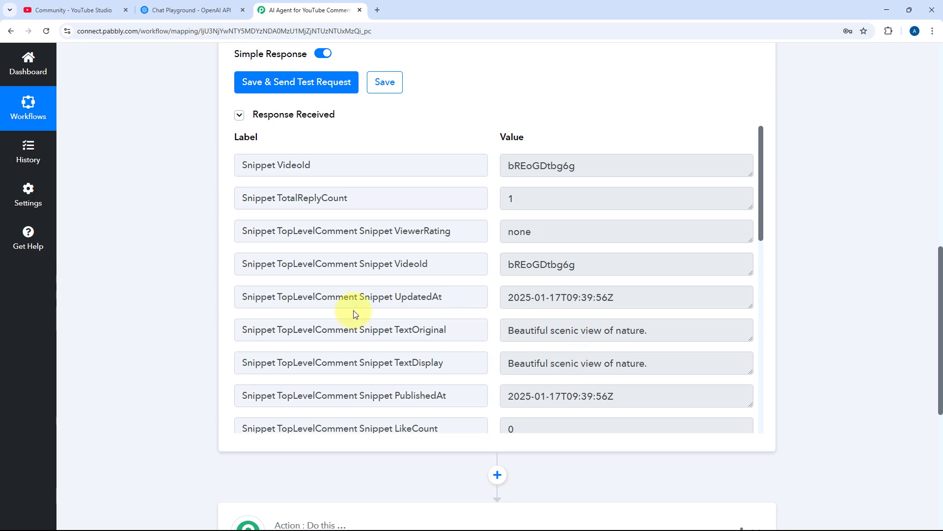
- Set the workflow's action app to OpenAI (ChatGPT, DALL-E, Whisper) with the ChatGPT action event
scroll(203, 305, "down", 6)
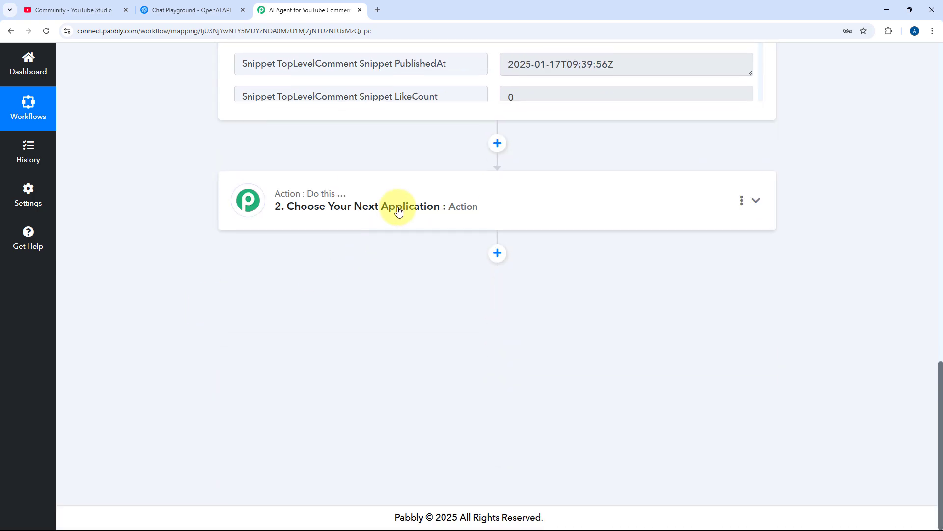
left_click(392, 204)
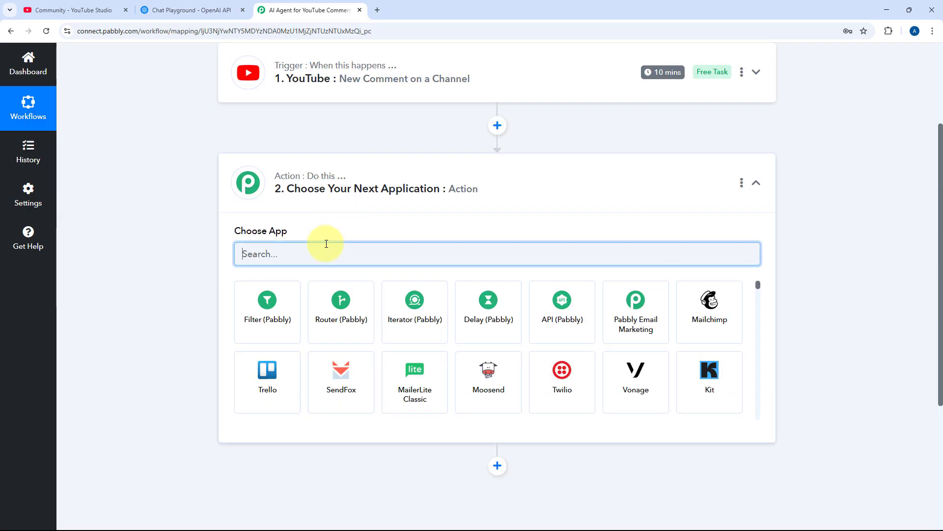
type("OpenAI")
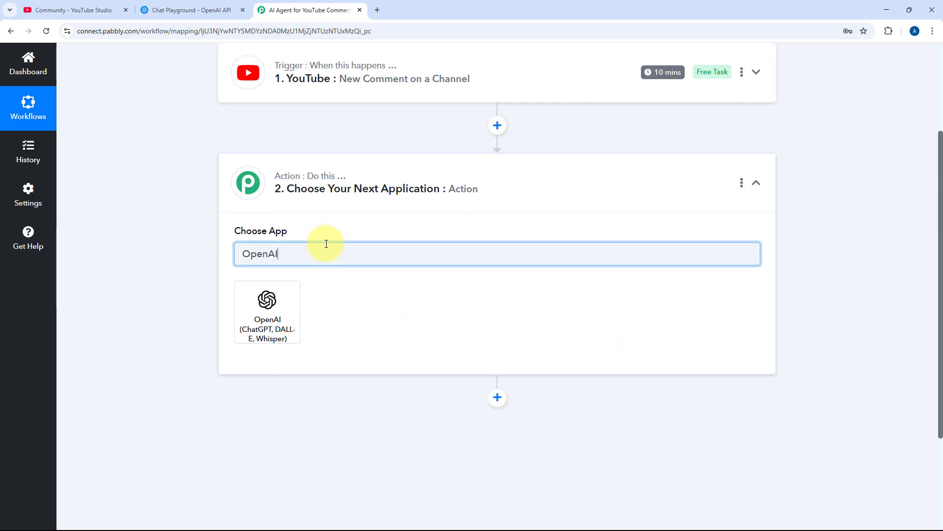
left_click(268, 325)
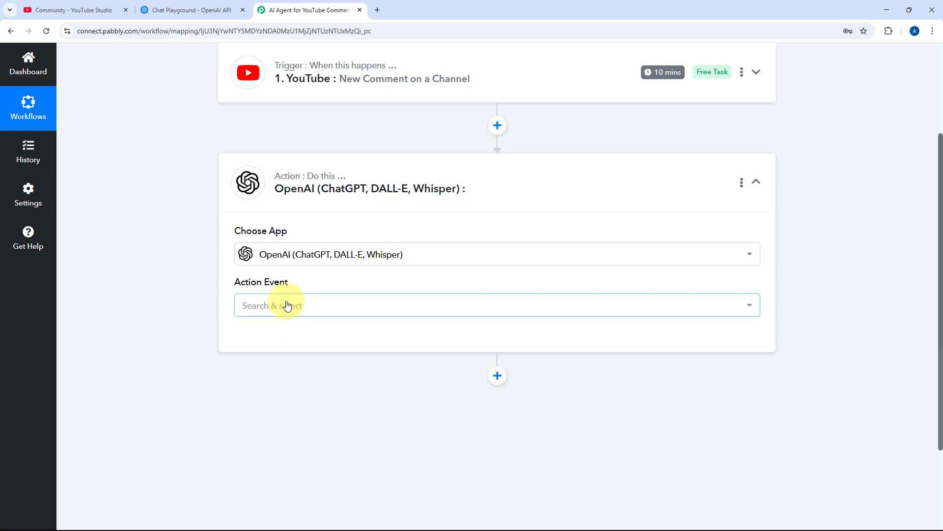
left_click(285, 305)
scroll(214, 297, "down", 3)
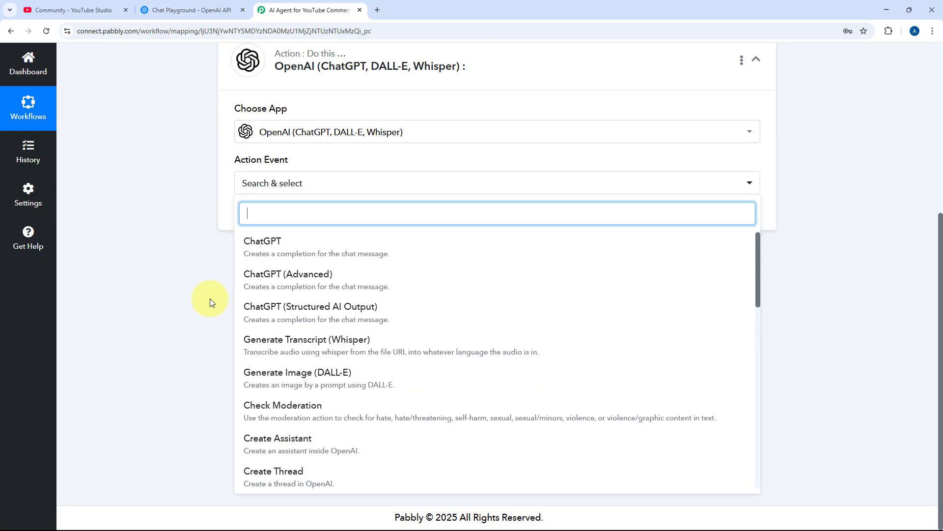
left_click(305, 252)
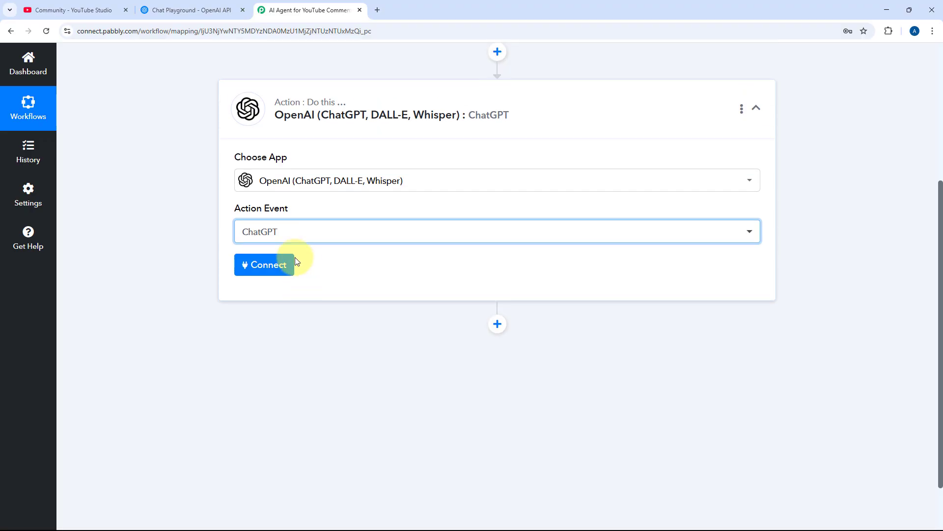
- Start a new OpenAI connection for the action and open the API keys page on the OpenAI platform
left_click(264, 267)
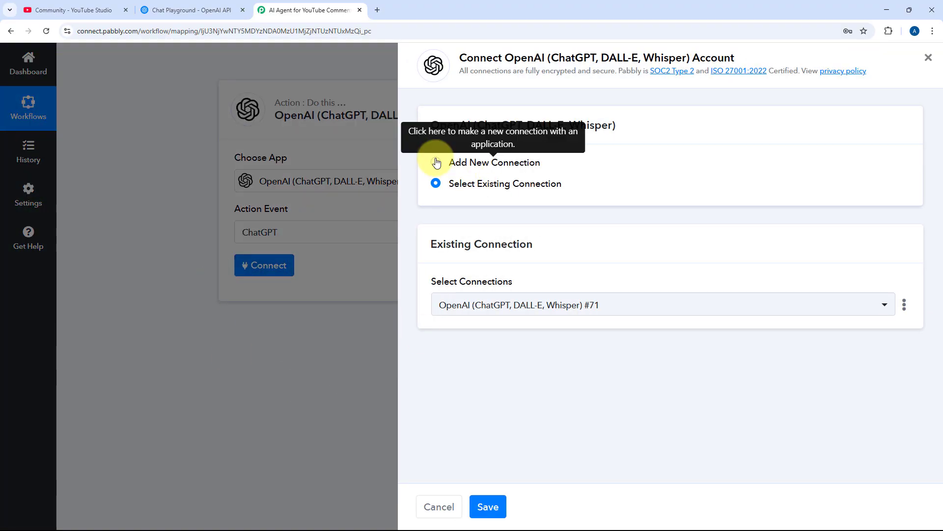
left_click(436, 162)
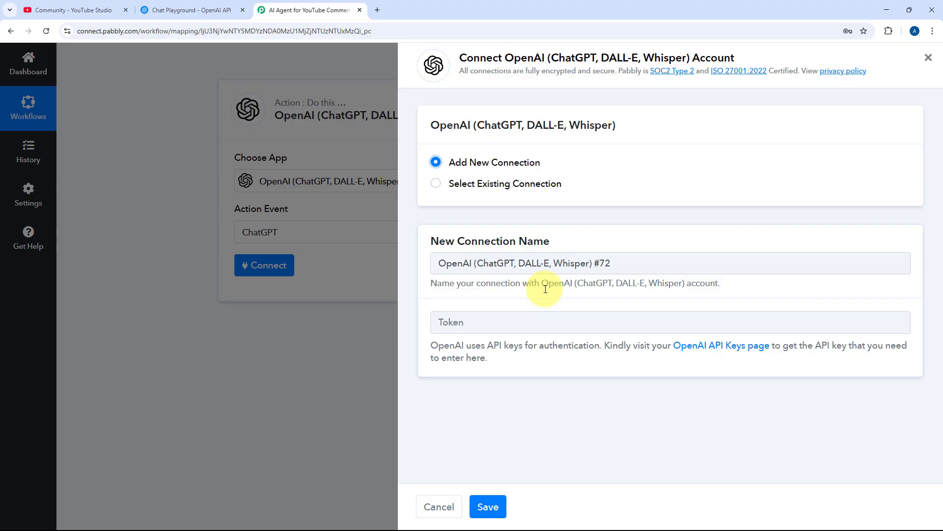
left_click(206, 10)
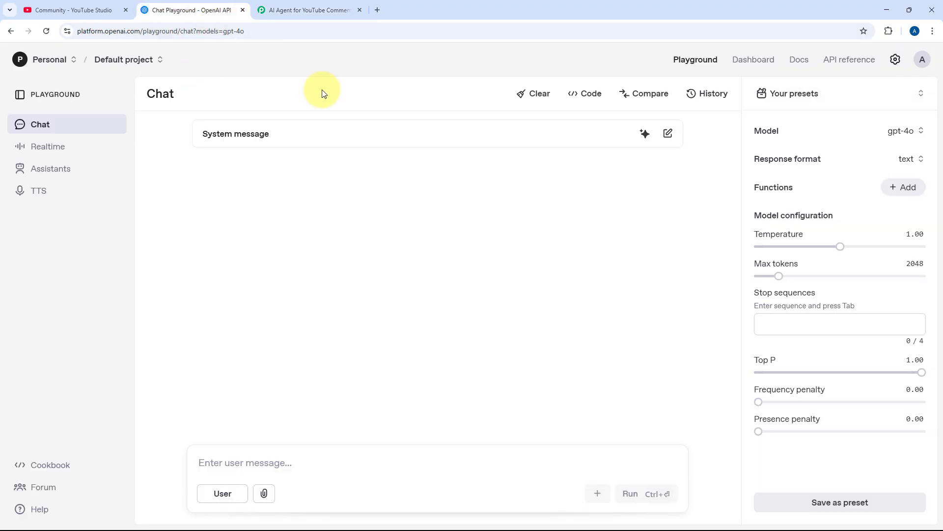
left_click(766, 63)
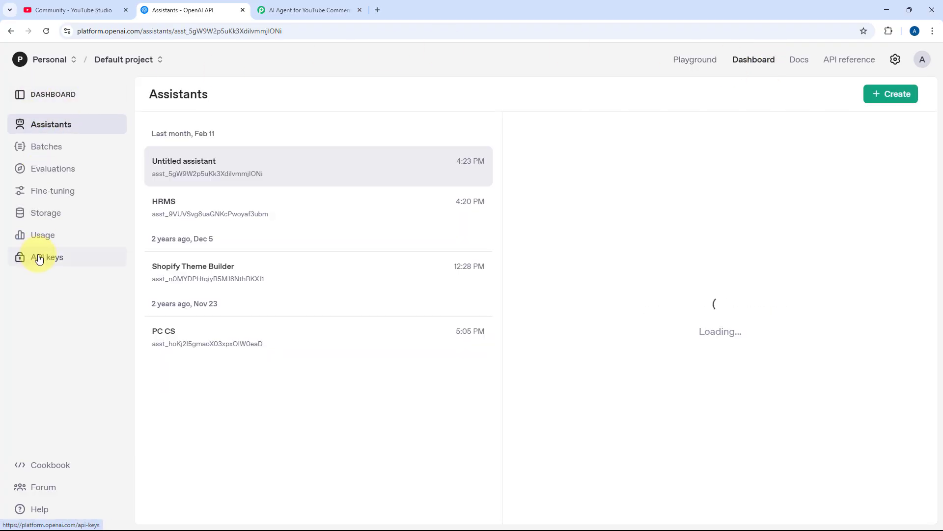
left_click(39, 258)
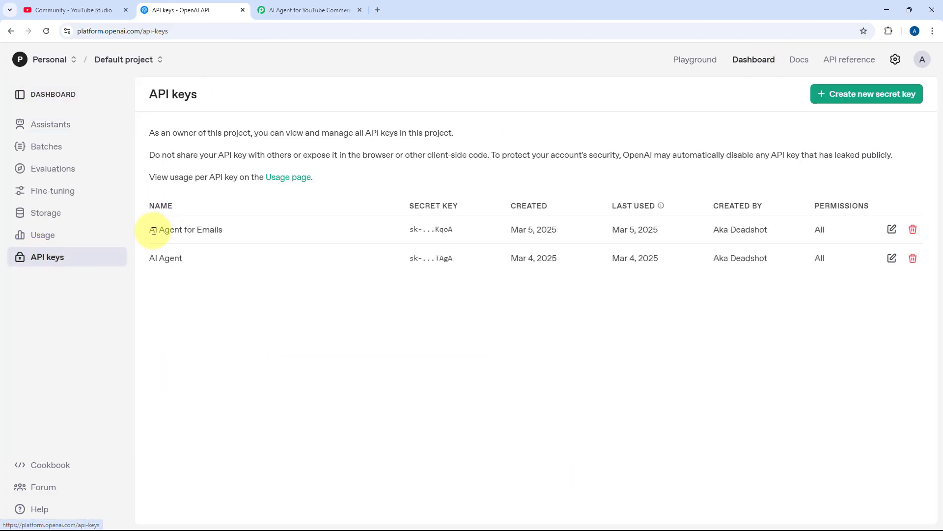
- Create a new secret key named AI Agent for YouTube Comment in the default project with all permissions
left_click(852, 99)
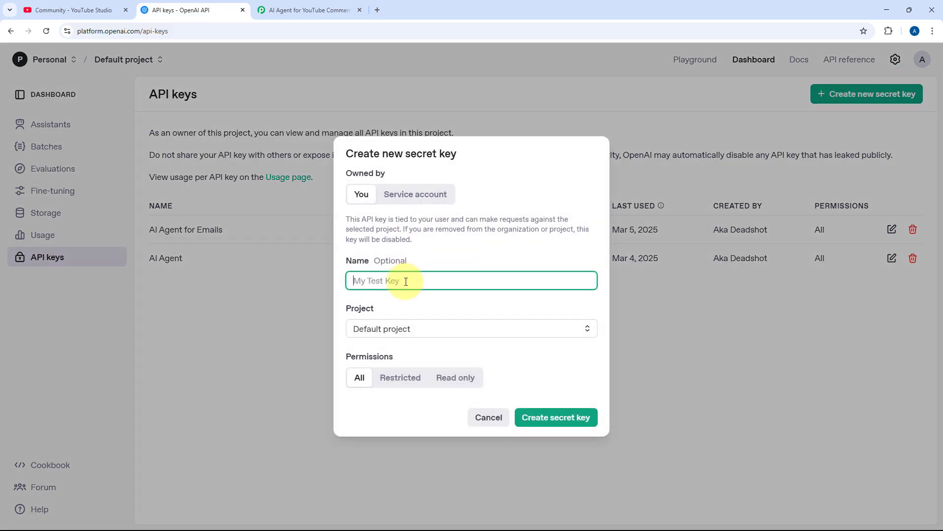
type("AI Agent for YouTube")
key("BackSpace")
key("BackSpace")
key("BackSpace")
key("BackSpace")
key("BackSpace")
type("tube Comment")
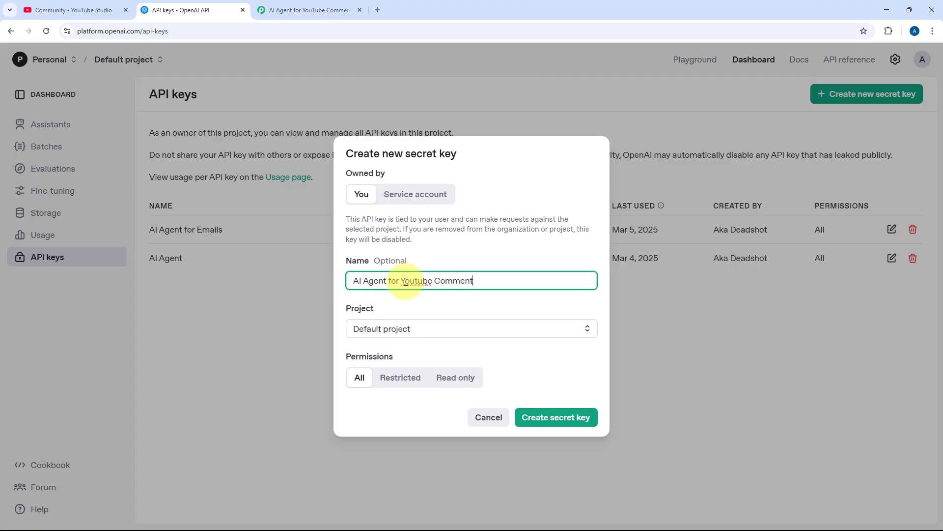
left_click(417, 280)
key("BackSpace")
type("T")
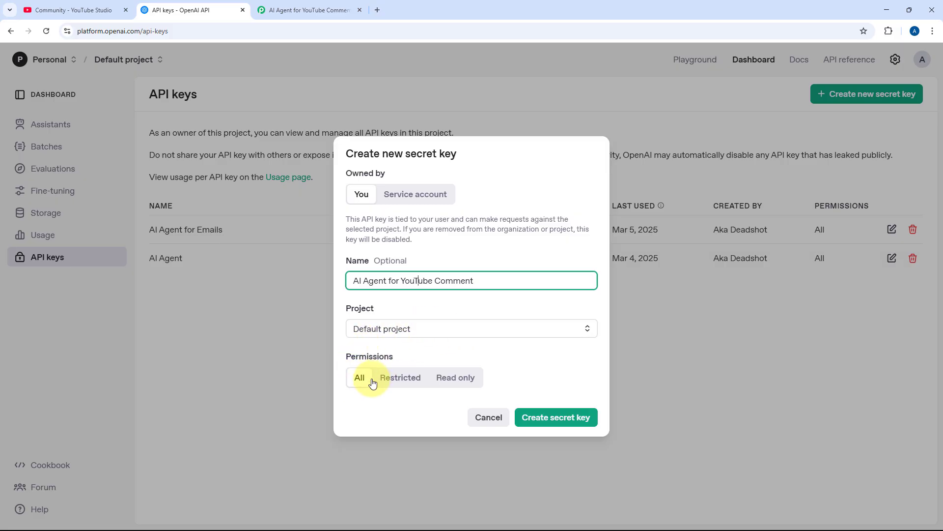
left_click(569, 415)
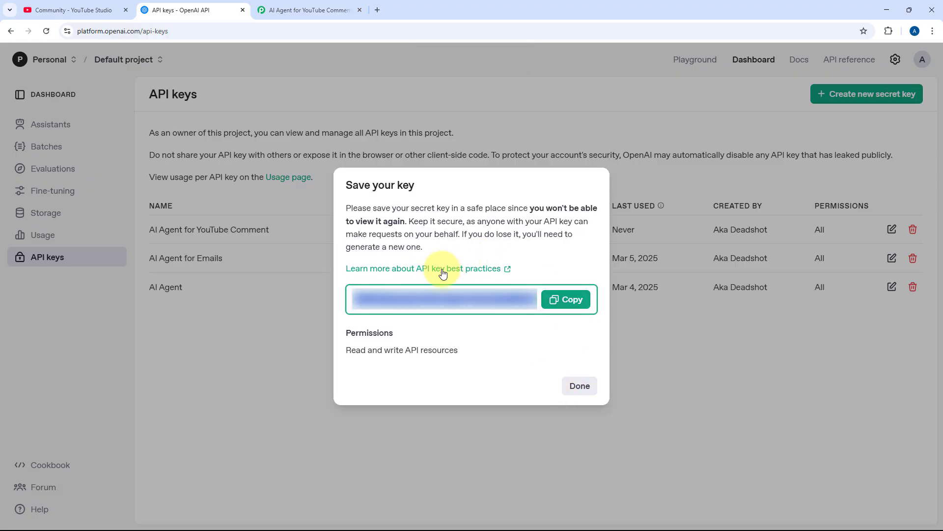
- Copy the new secret key, paste it into the API key field of the OpenAI connection in Pabbly Connect and save the connection
left_click(568, 298)
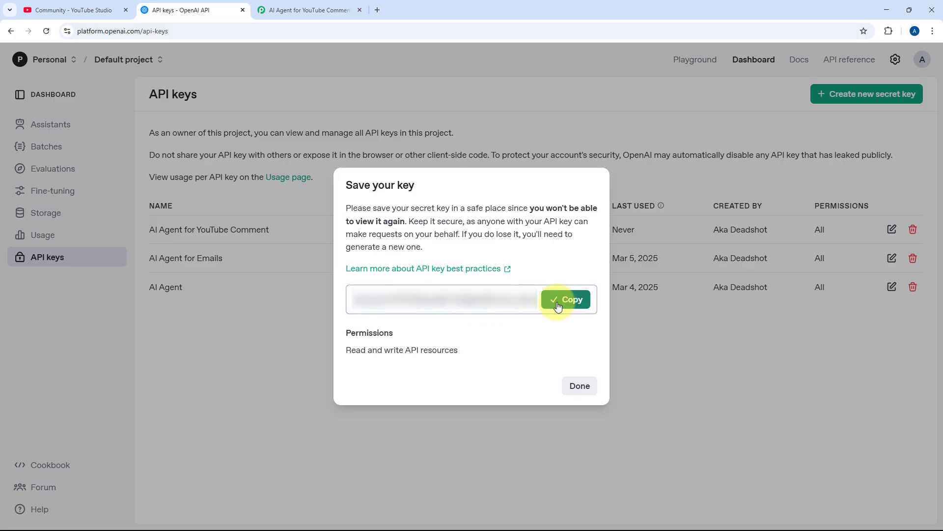
left_click(340, 7)
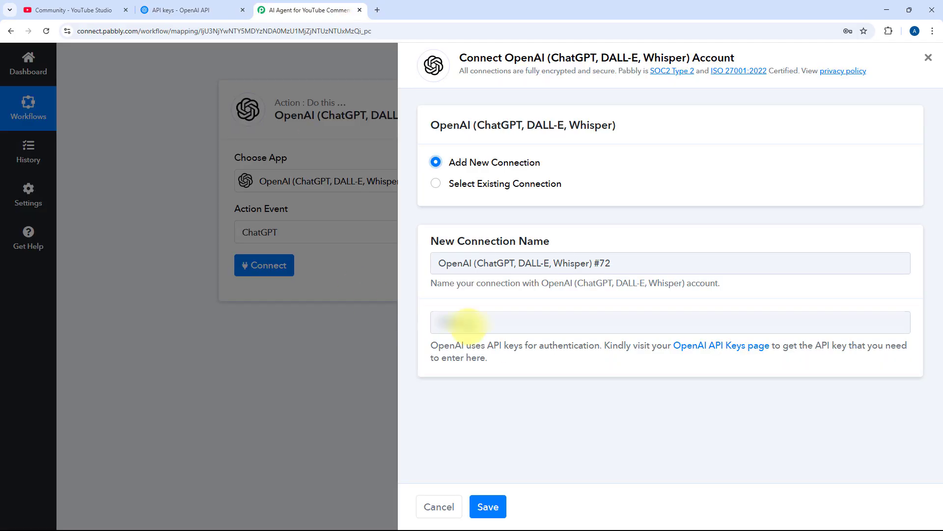
left_click(467, 322)
right_click(467, 322)
left_click(491, 192)
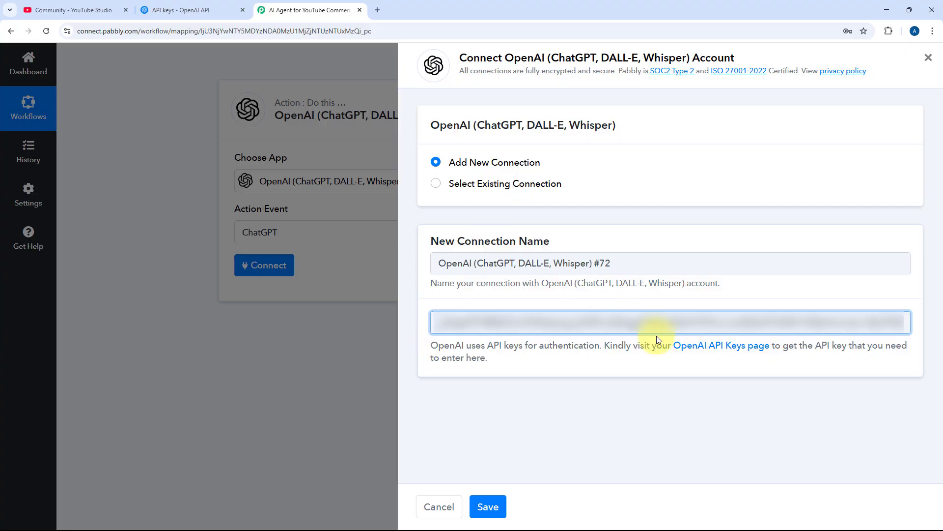
left_click(490, 507)
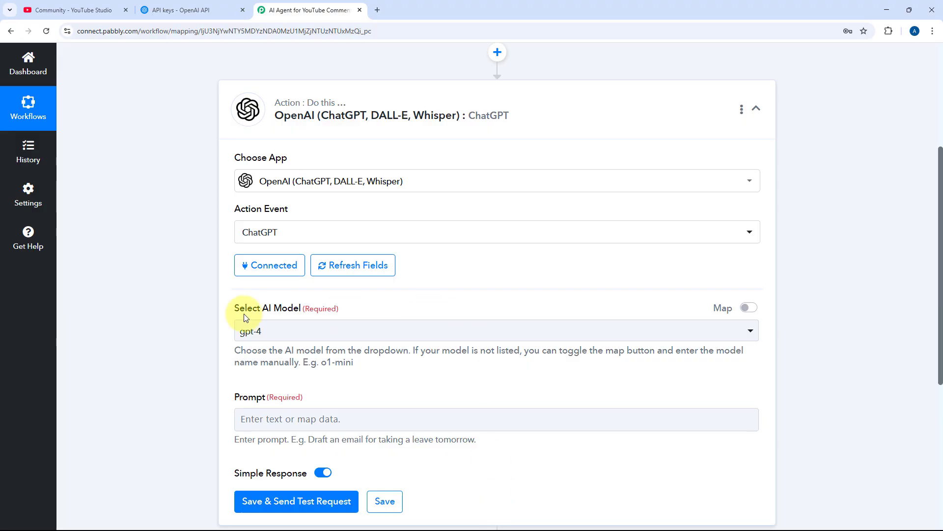
- Set the AI model to gpt-4o-mini and enter a prompt requesting only a formal reply to the YouTube comment, with Name and Comment lines
scroll(193, 277, "down", 3)
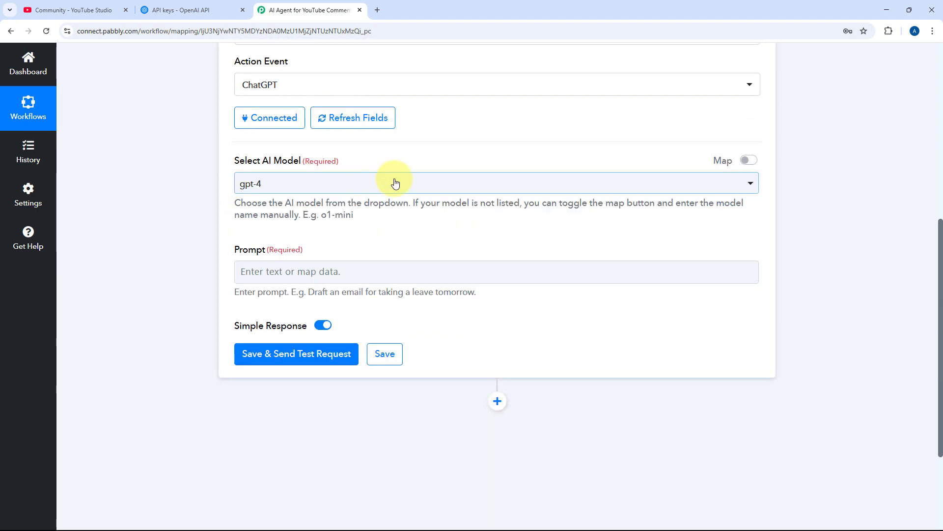
left_click(364, 183)
scroll(295, 204, "down", 2)
scroll(428, 199, "down", 2)
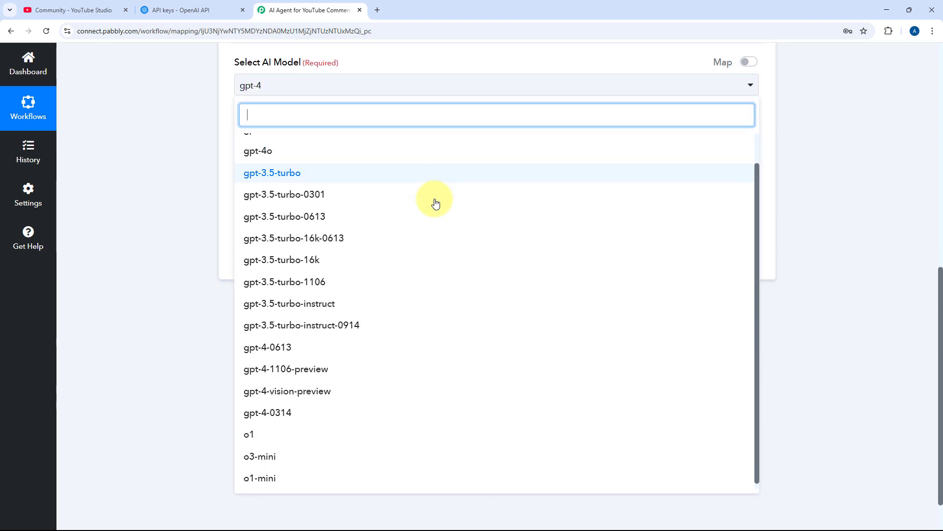
scroll(437, 227, "up", 1)
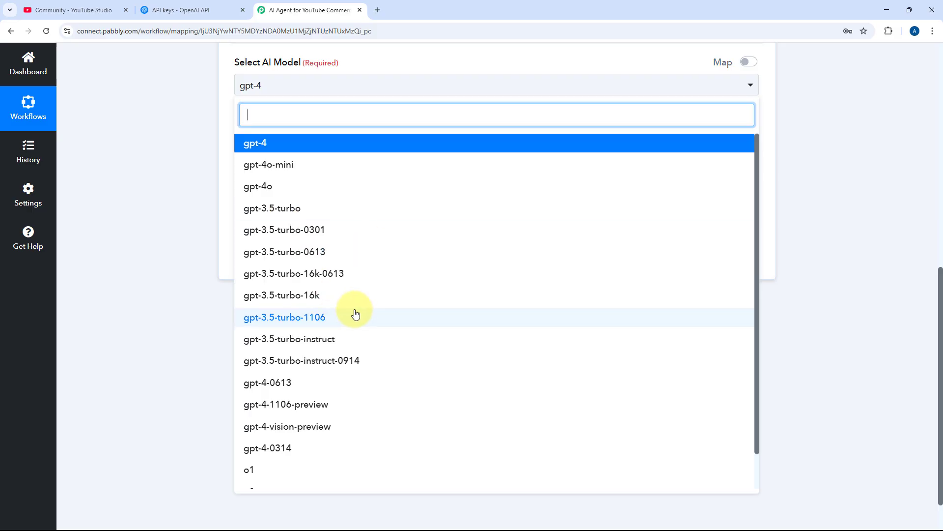
left_click(256, 168)
scroll(375, 198, "up", 1)
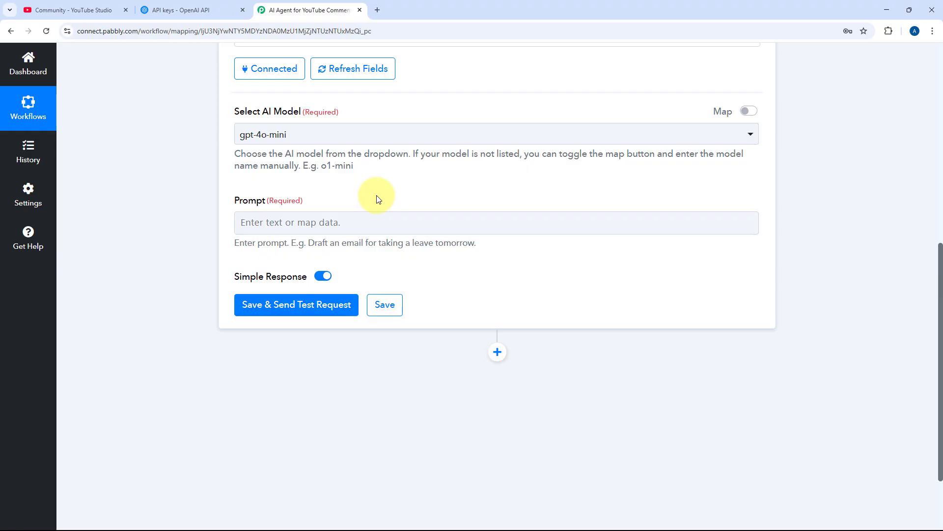
left_click(290, 222)
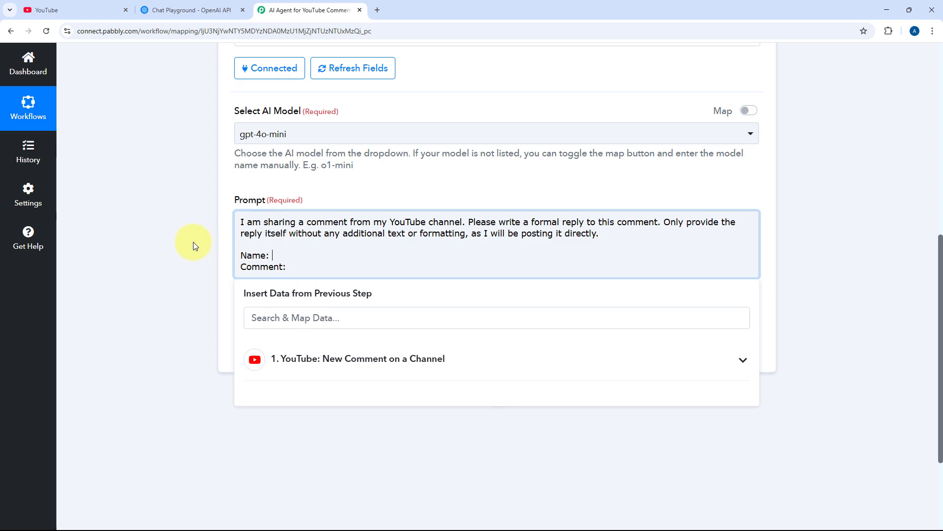
- Expand the YouTube trigger's received response and examine the original text of the comment
scroll(197, 247, "up", 7)
scroll(390, 261, "up", 1)
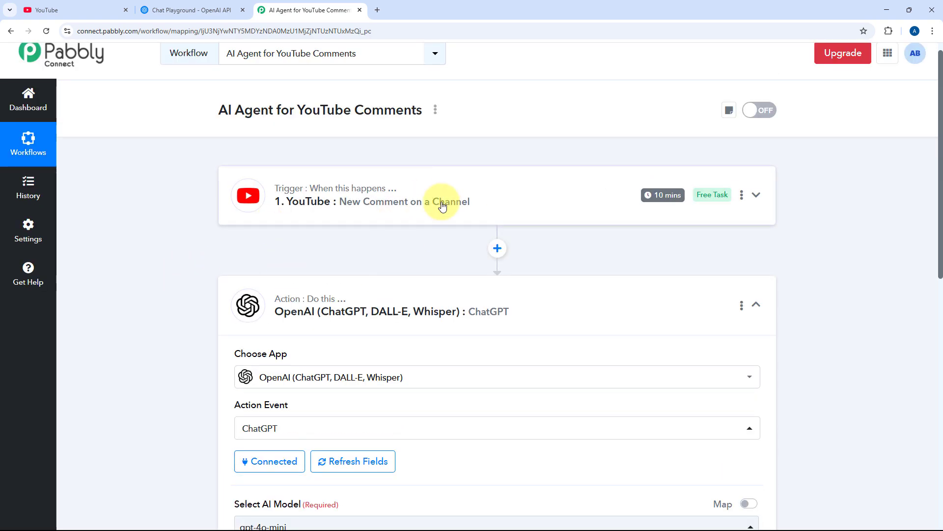
left_click(487, 205)
scroll(178, 265, "down", 8)
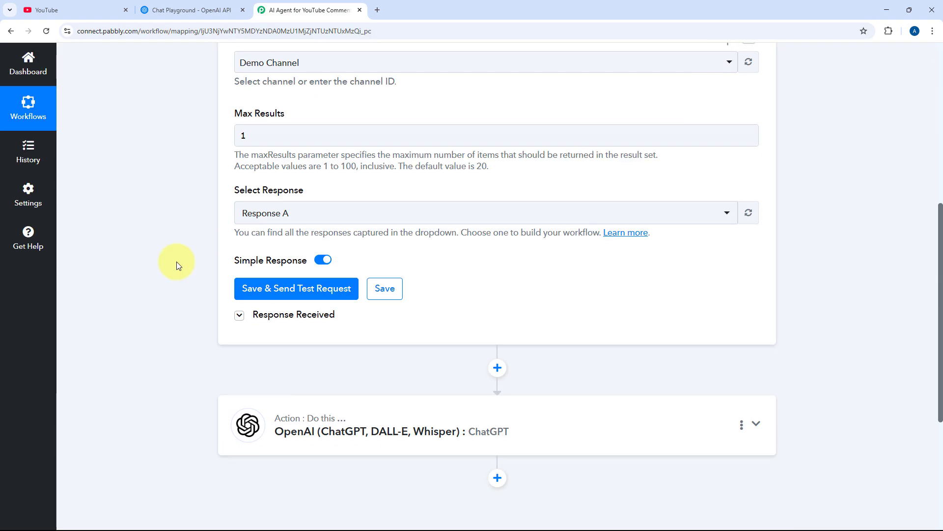
left_click(239, 292)
scroll(166, 270, "down", 4)
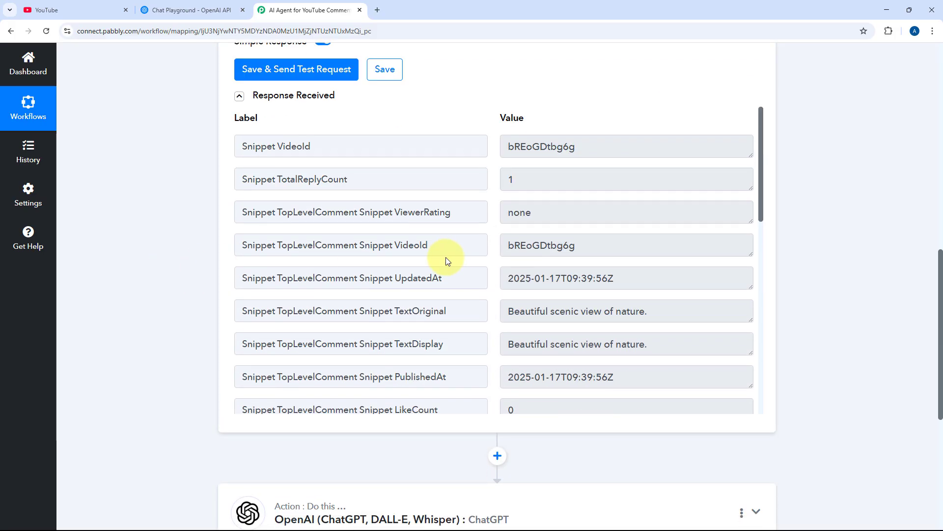
scroll(464, 238, "down", 1)
left_click_drag(662, 261, 485, 244)
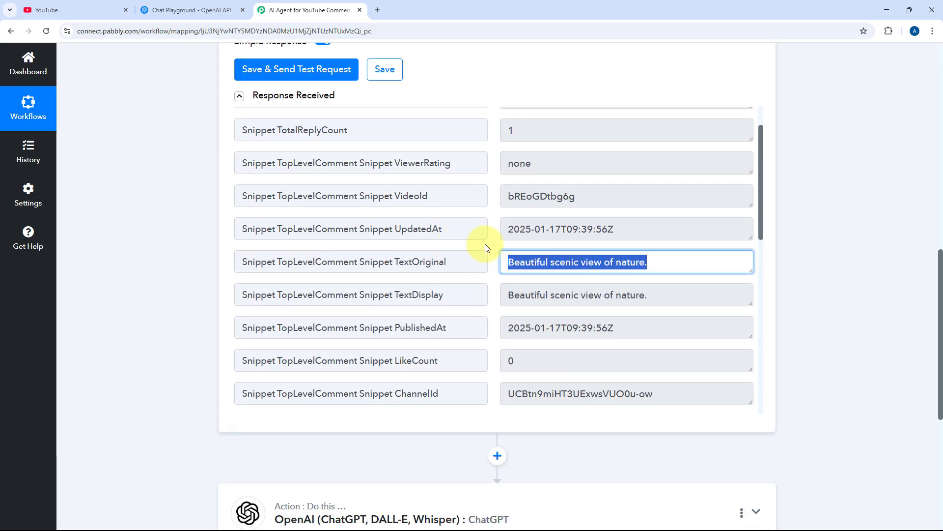
- Examine the author display name and the remaining fields in the YouTube trigger's received response
scroll(491, 240, "down", 4)
scroll(491, 241, "down", 2)
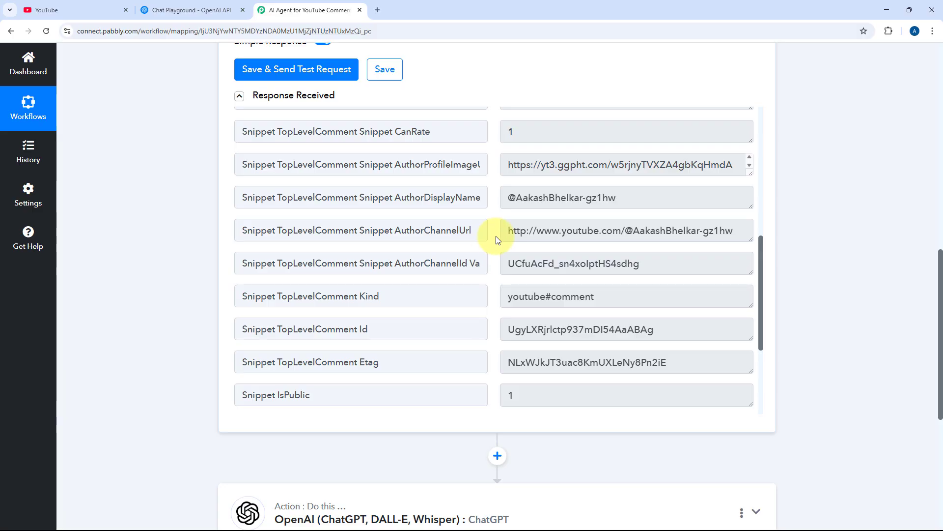
scroll(493, 240, "down", 3)
scroll(496, 240, "down", 4)
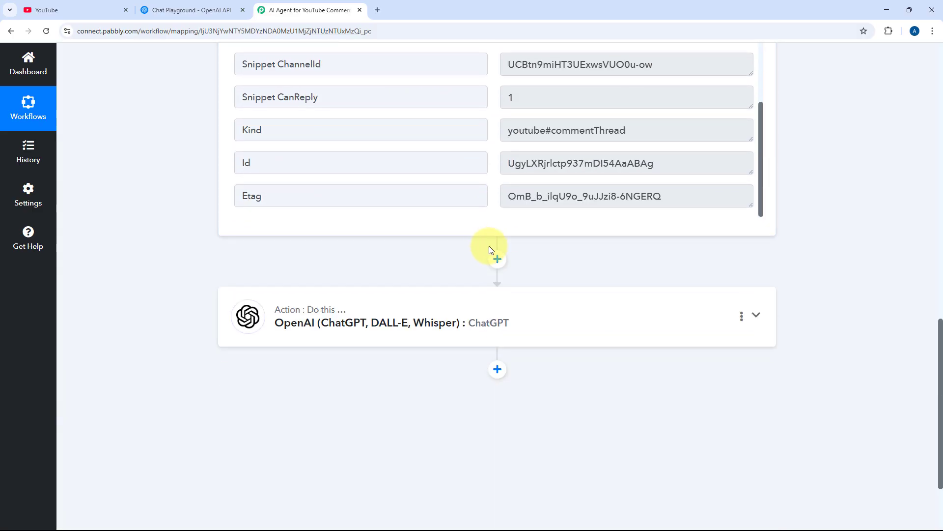
scroll(496, 237, "up", 5)
scroll(489, 270, "up", 5)
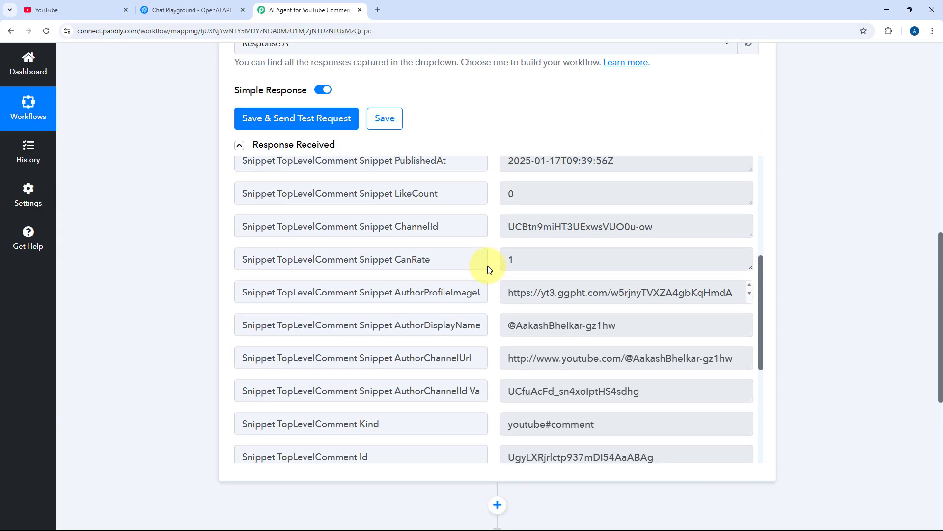
scroll(488, 268, "up", 5)
scroll(484, 368, "down", 5)
scroll(467, 442, "down", 5)
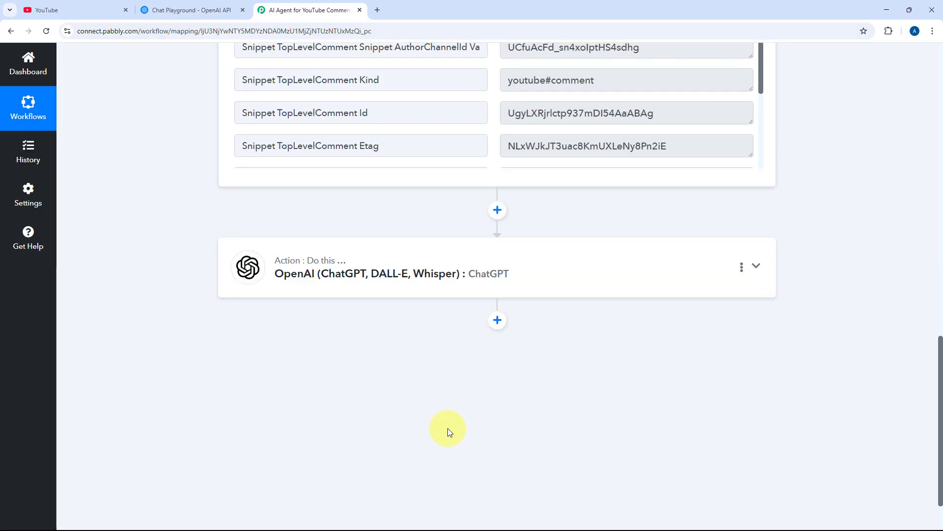
- Reopen the ChatGPT action and map the trigger's Snippet TopLevelComment Snippet AuthorDisplayName field to the prompt's Name line
left_click(435, 286)
scroll(389, 315, "up", 7)
scroll(346, 344, "down", 4)
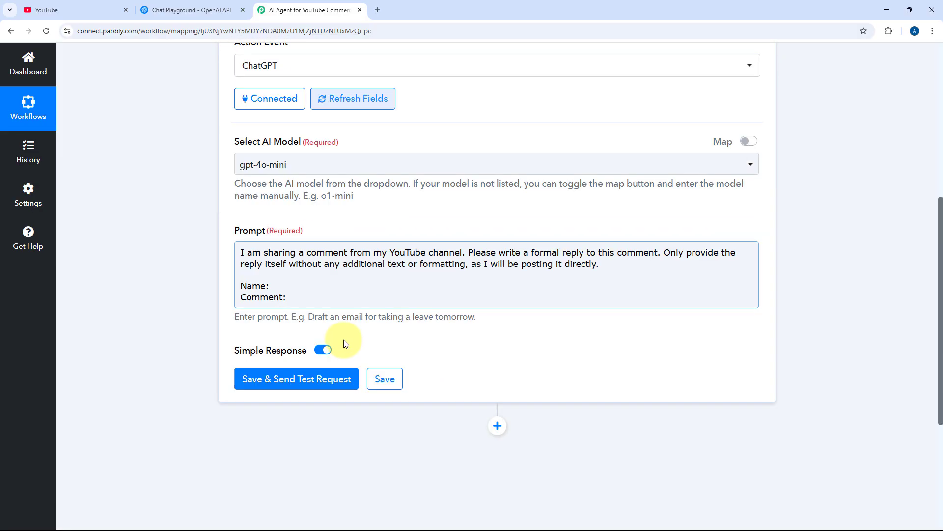
left_click(310, 279)
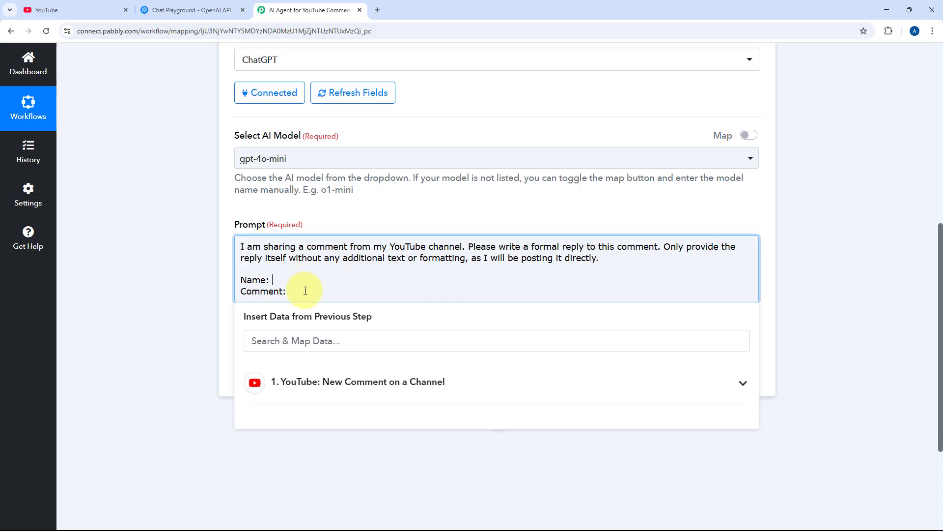
left_click(333, 380)
scroll(263, 344, "down", 2)
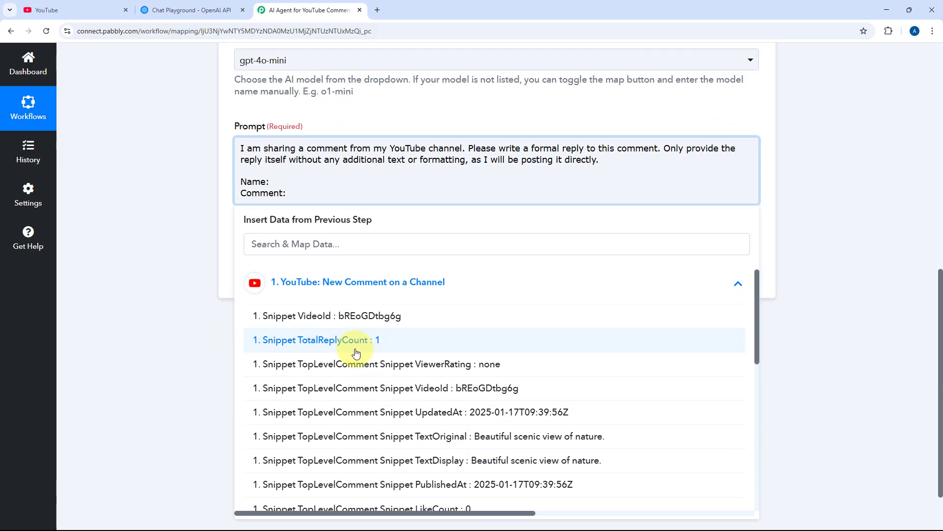
scroll(357, 353, "down", 3)
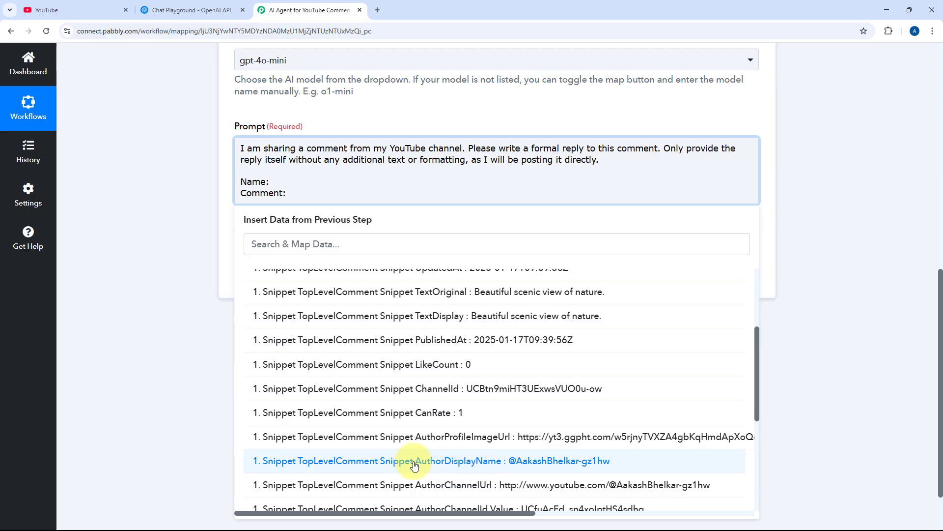
left_click(455, 462)
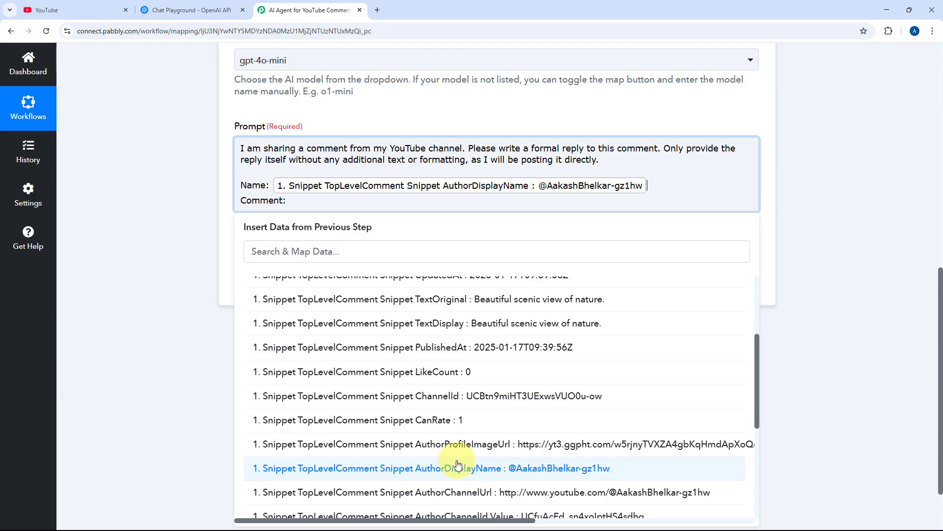
left_click(207, 191)
- Map the trigger's Snippet TopLevelComment Snippet TextOriginal field to the prompt's Comment line
left_click(294, 202)
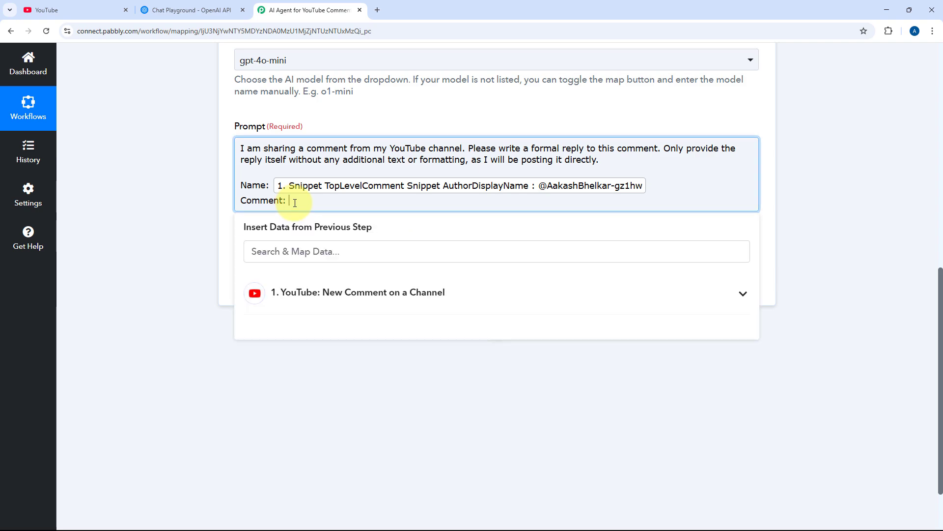
left_click(347, 294)
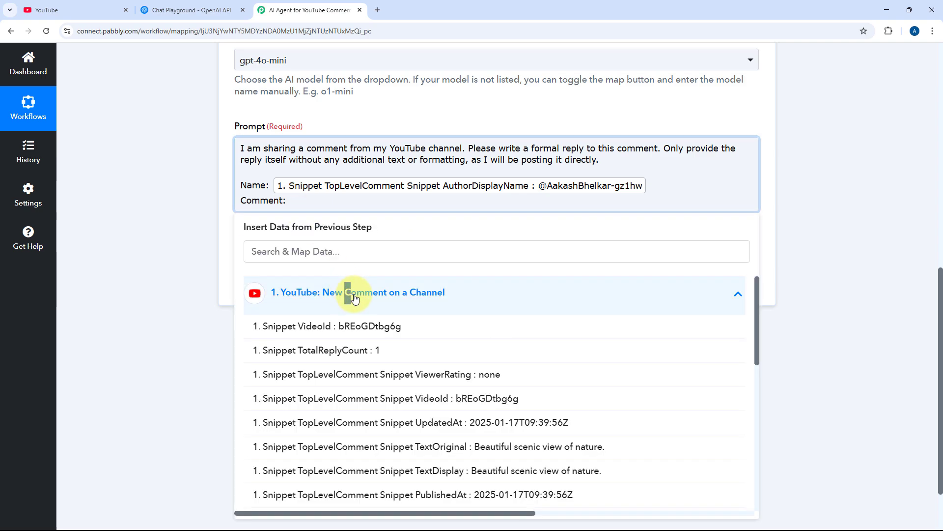
left_click(386, 452)
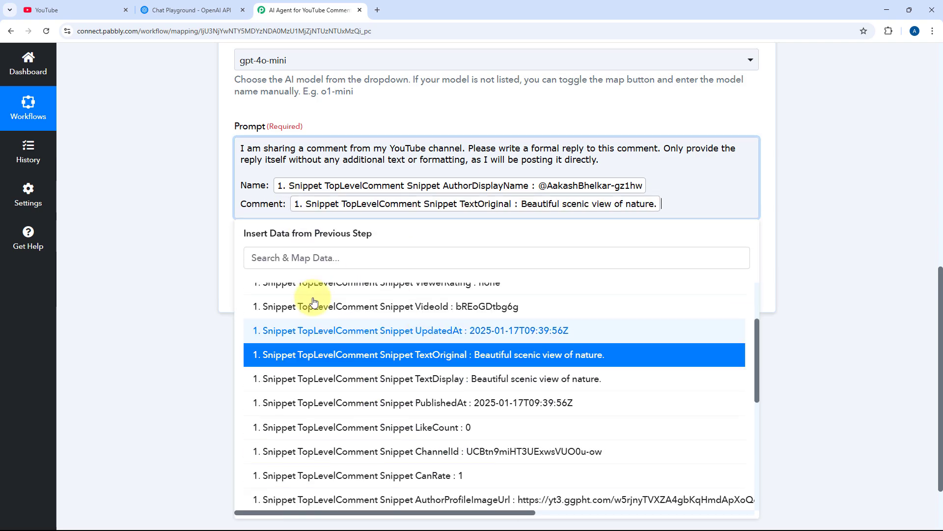
left_click(160, 202)
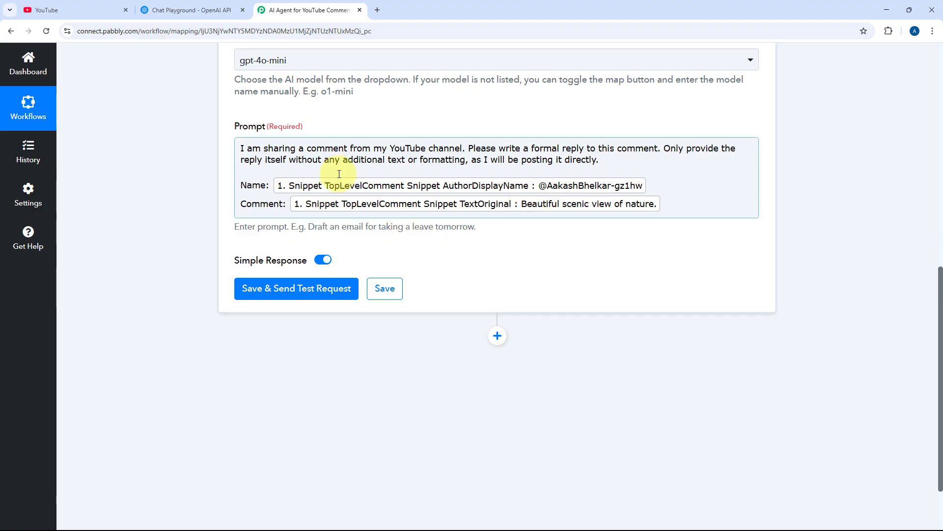
- Save the ChatGPT action with a test request and enlarge the Choices 0 Message Content value to read the generated reply
left_click(331, 289)
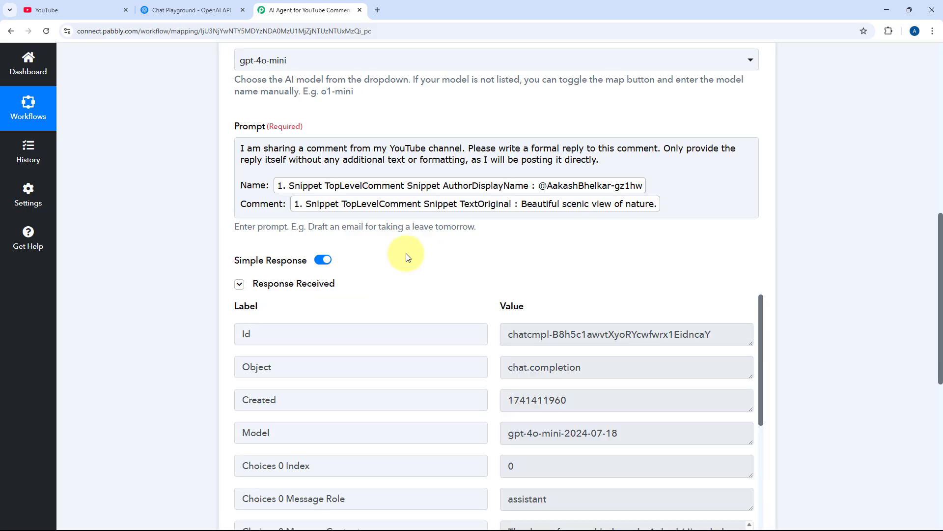
scroll(485, 261, "down", 3)
scroll(485, 262, "down", 1)
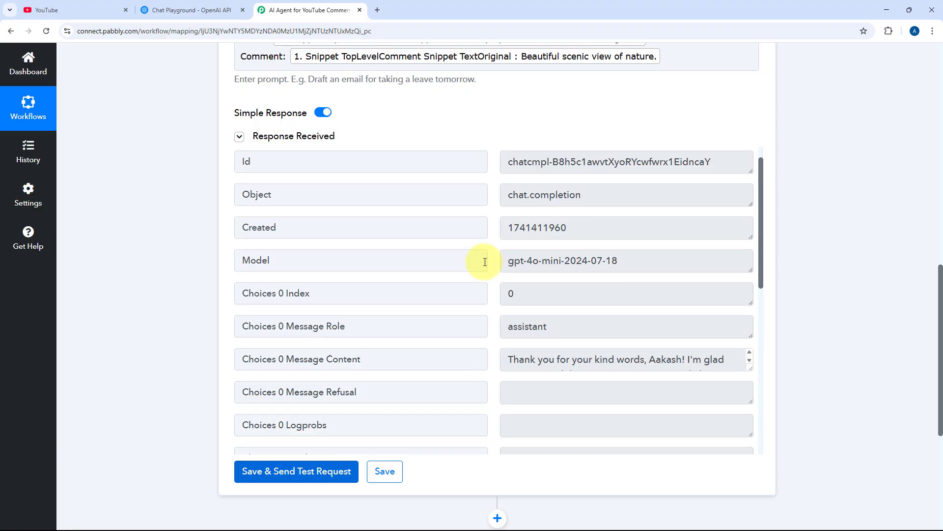
scroll(485, 261, "down", 1)
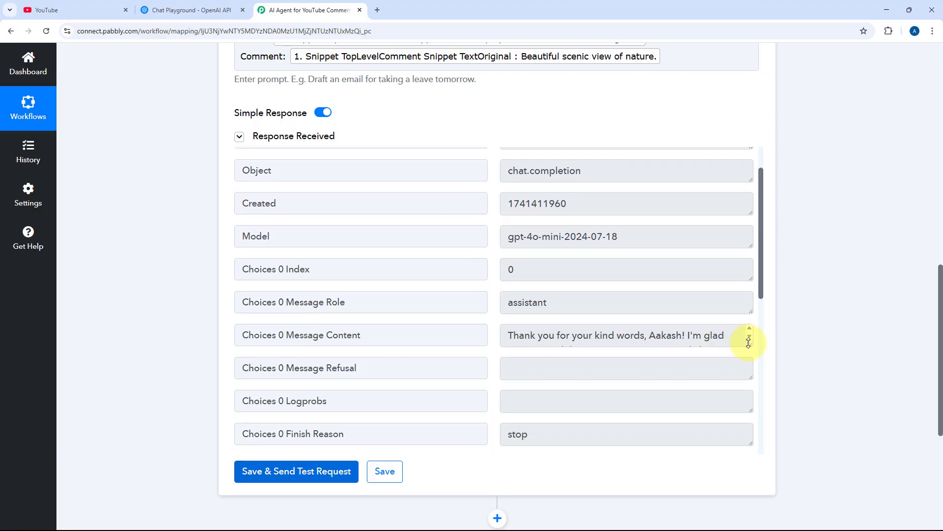
left_click_drag(749, 343, 748, 398)
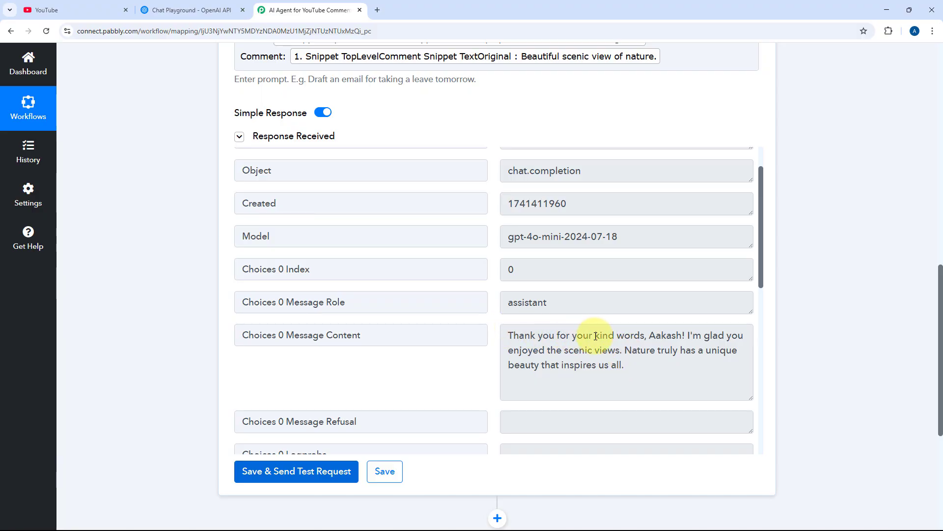
left_click_drag(683, 336, 651, 335)
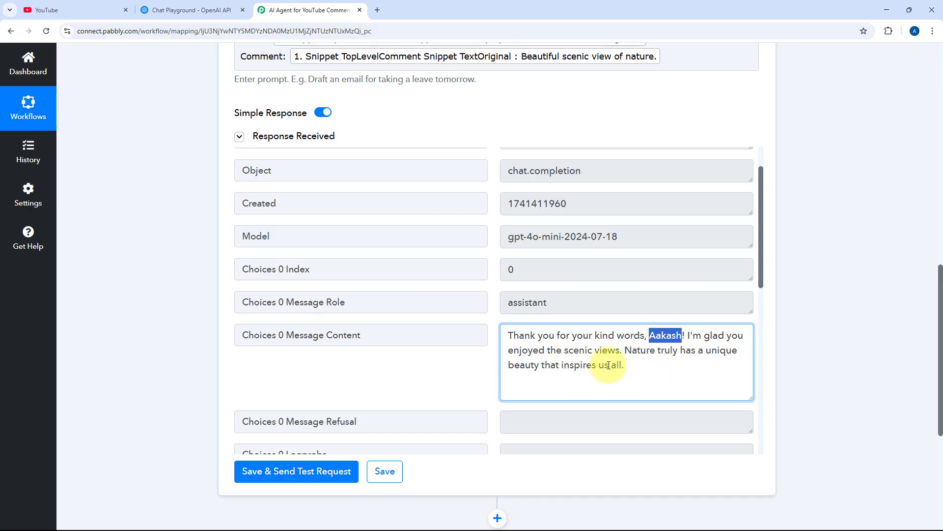
- Read through the generated reply and switch to YouTube Studio's Community page to check the channel comment it answers
left_click_drag(632, 366, 501, 337)
left_click(494, 323)
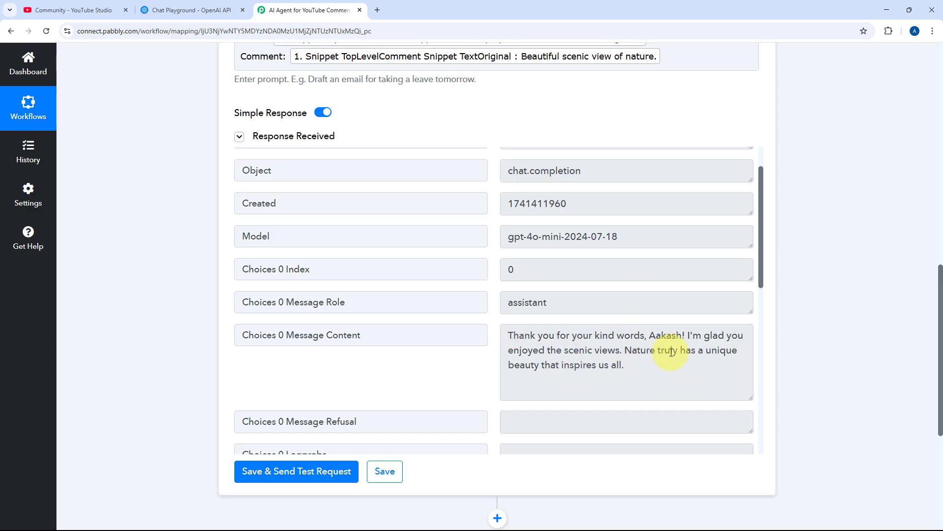
left_click(79, 10)
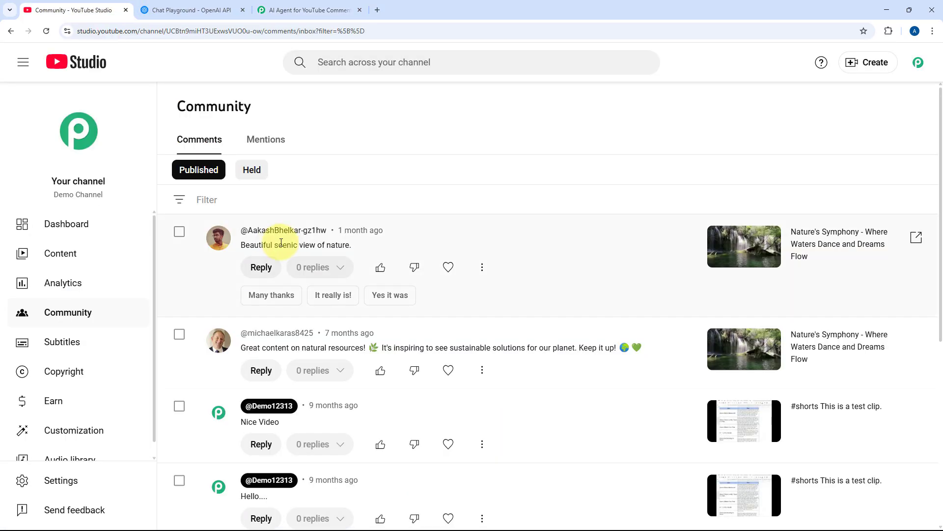
- Return to the Pabbly Connect workflow and set up the next action with the YouTube app and the Reply to Comment event
left_click(301, 6)
scroll(177, 292, "down", 5)
left_click(494, 255)
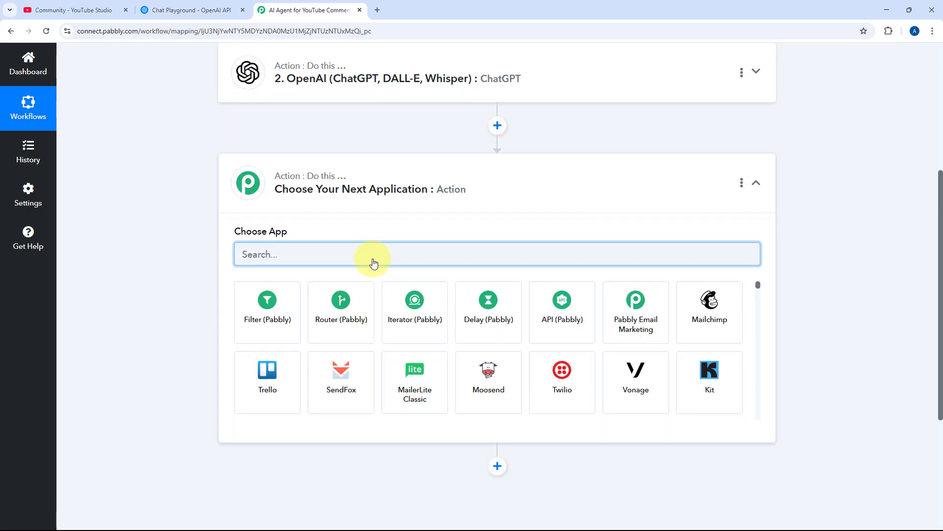
type("YouT")
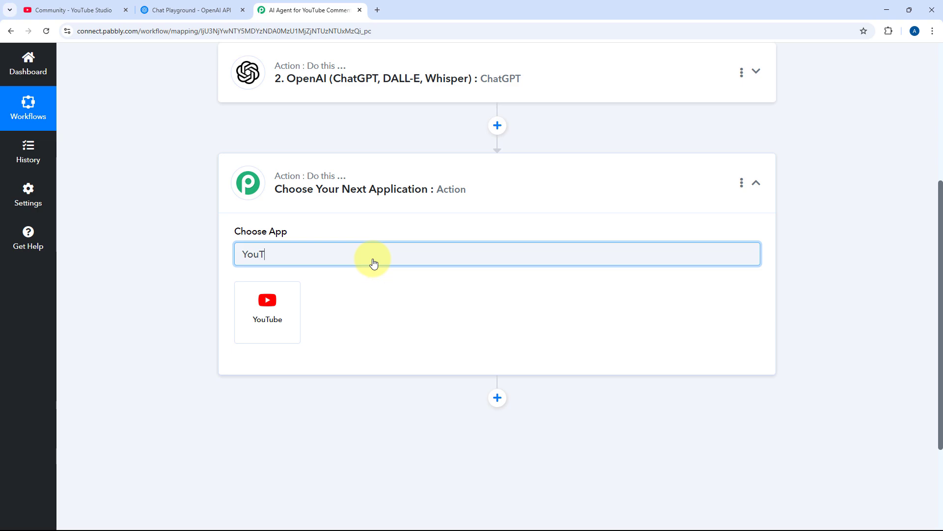
left_click(268, 303)
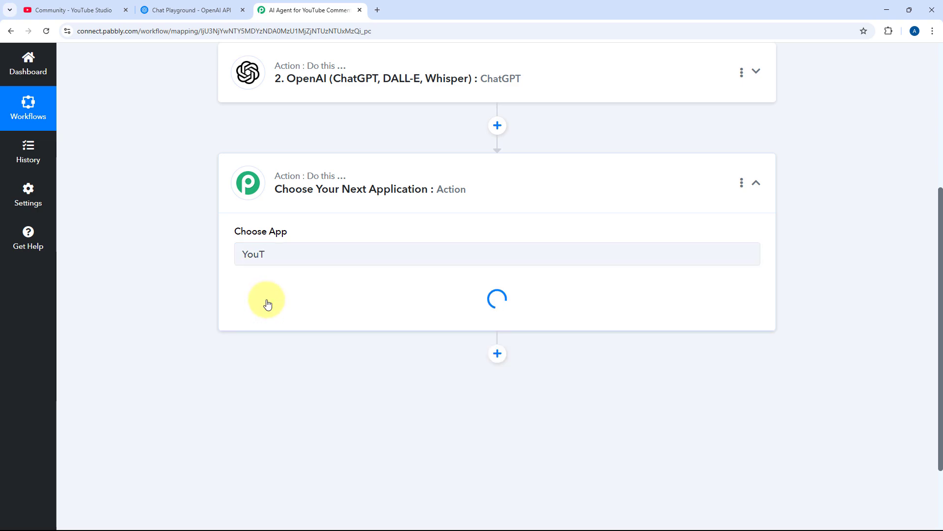
left_click(305, 305)
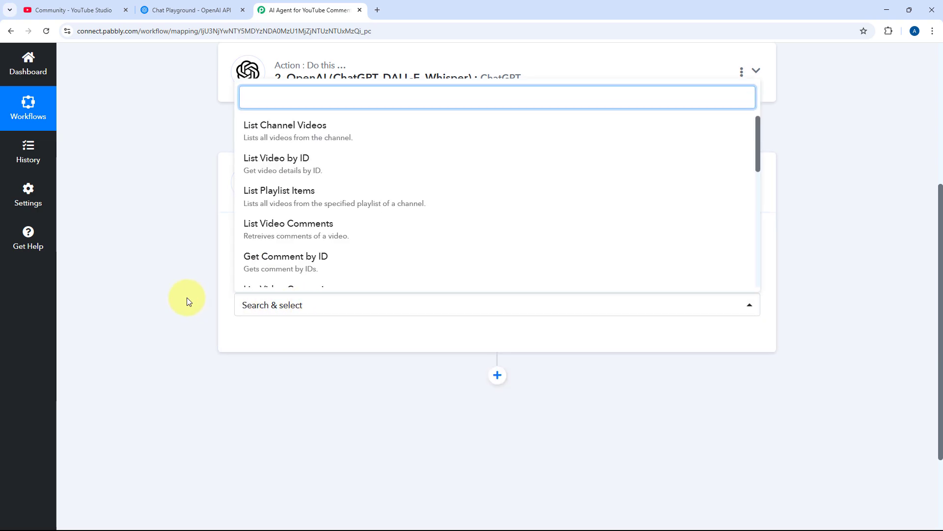
scroll(337, 297, "down", 3)
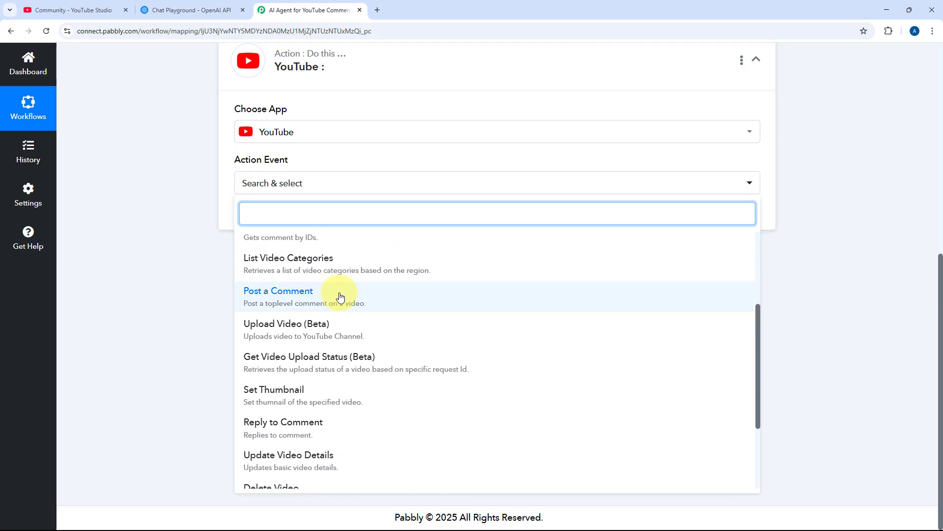
scroll(340, 297, "down", 2)
left_click(305, 325)
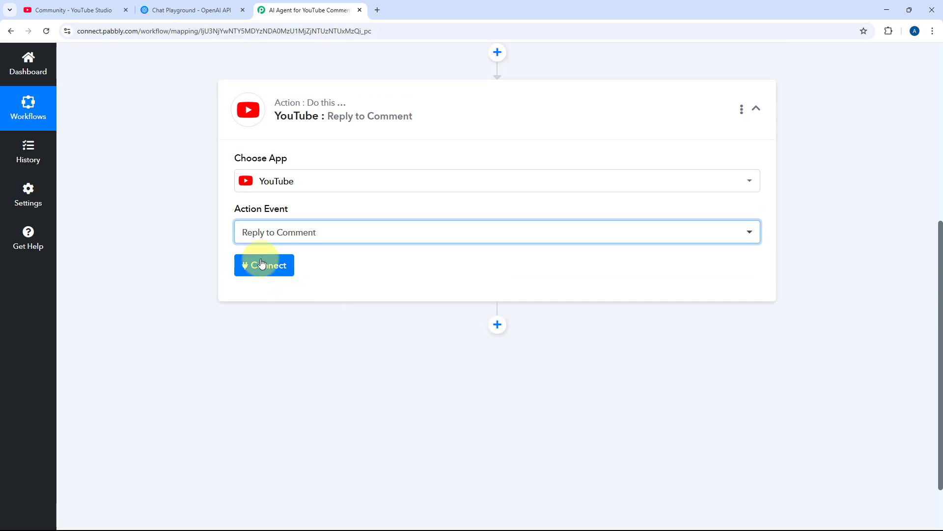
- Add a new YouTube connection for the Reply to Comment action and authorize Pabbly Connect's access with the channel's Google account
left_click(262, 265)
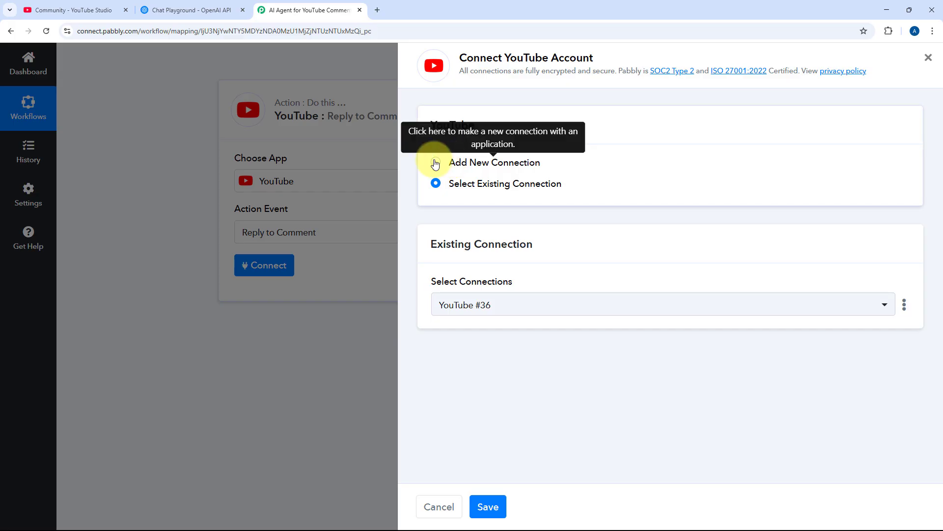
left_click(436, 163)
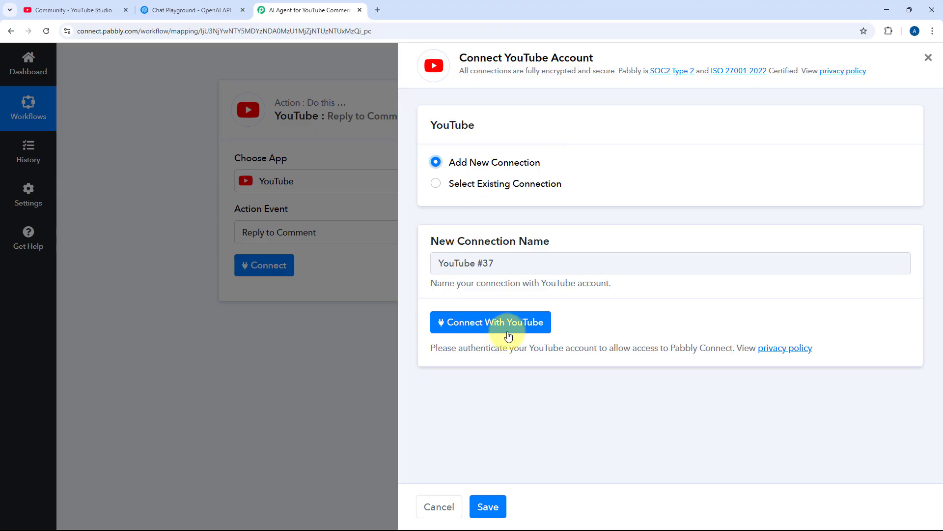
left_click(493, 322)
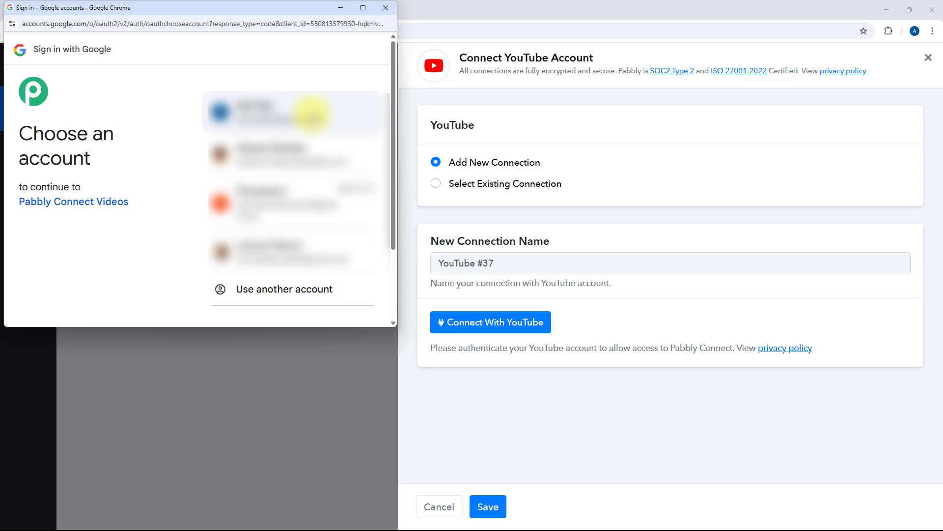
left_click(311, 115)
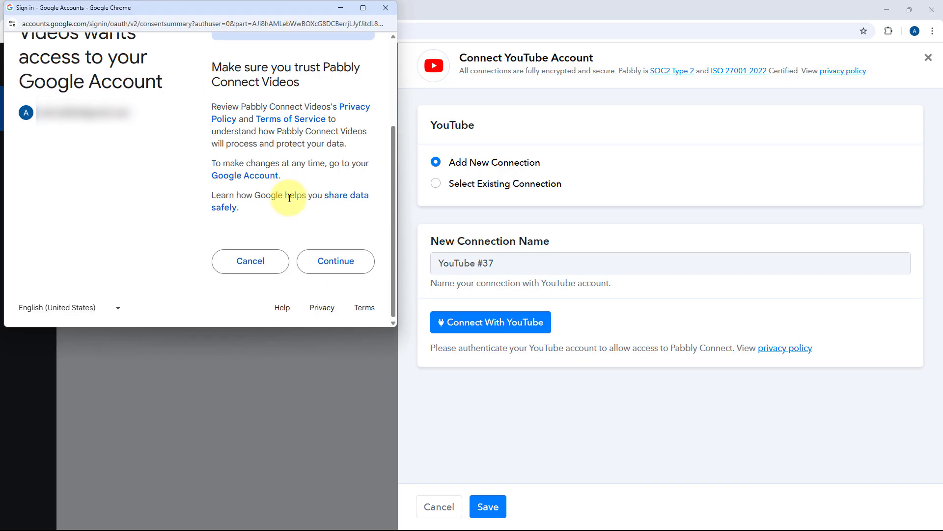
scroll(331, 246, "down", 3)
left_click(335, 261)
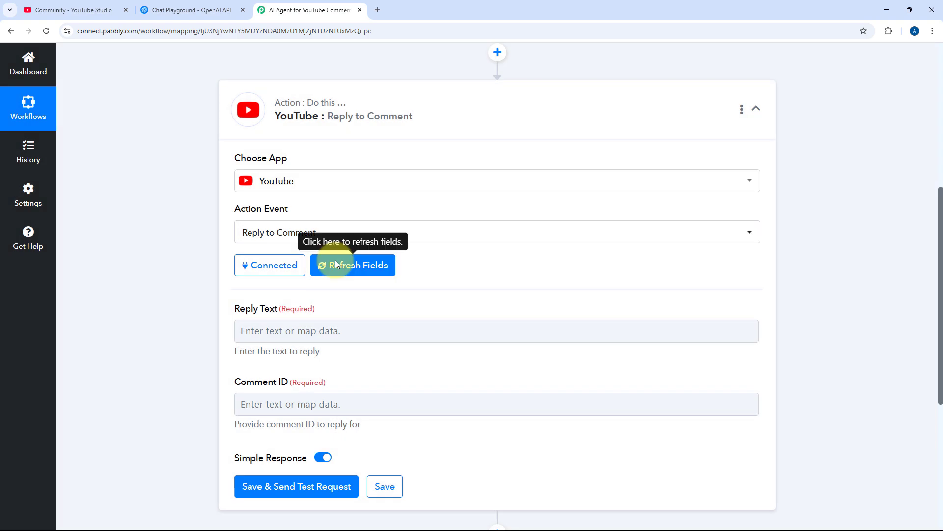
- Review the reply action's required fields and examine the Choices 0 Message Content value in the ChatGPT action's received response
scroll(432, 263, "down", 3)
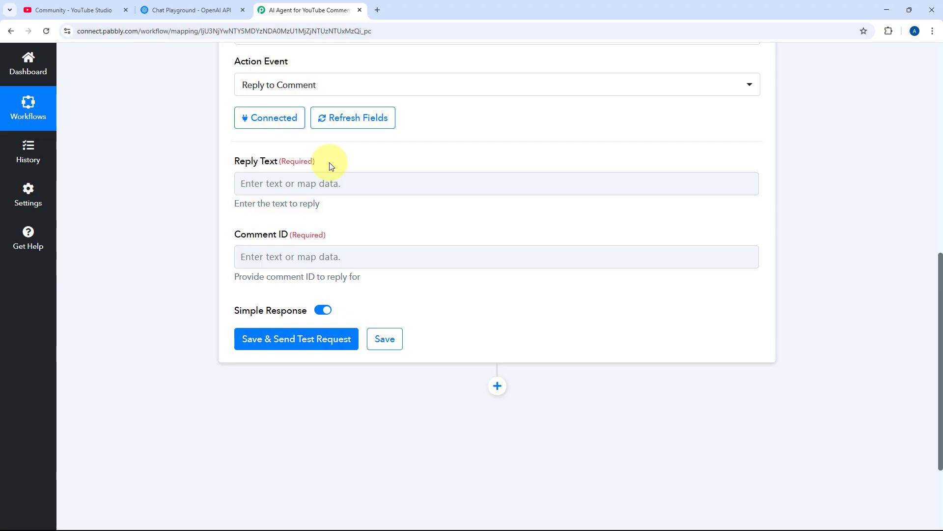
scroll(467, 140, "up", 5)
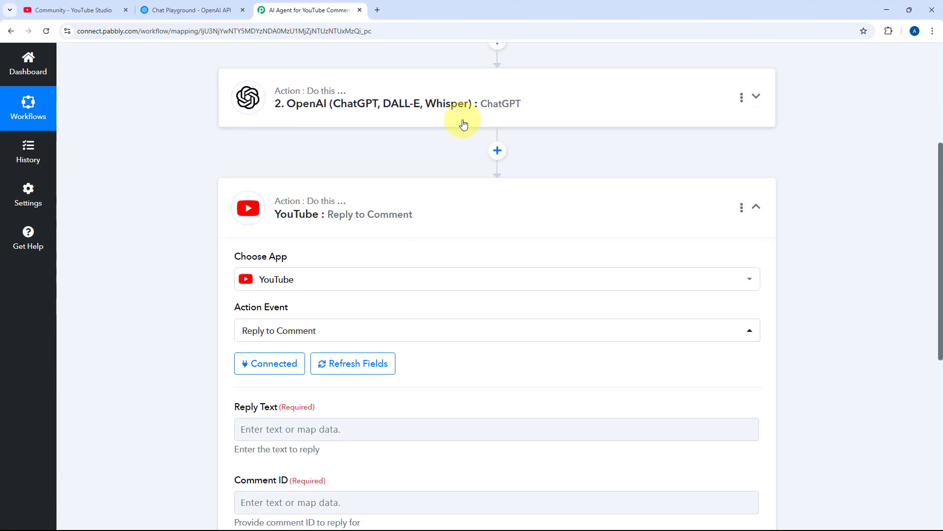
left_click(303, 110)
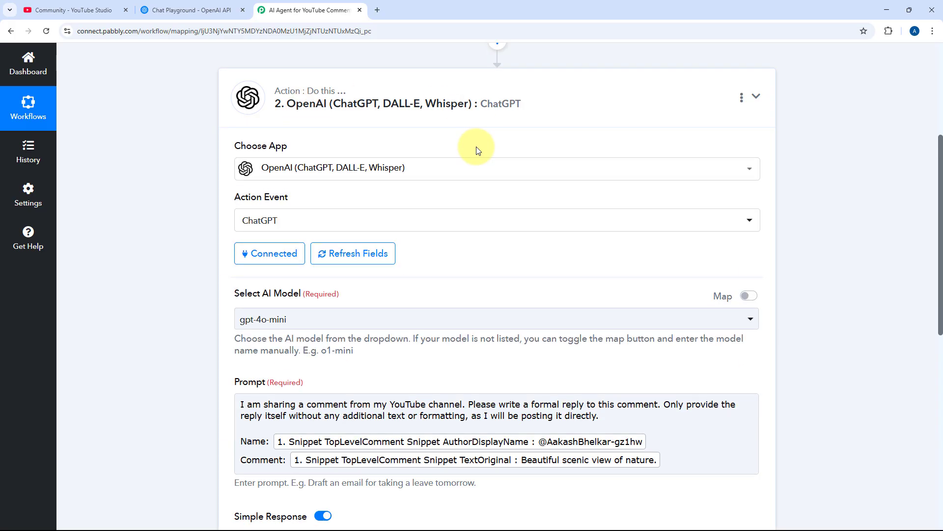
scroll(472, 169, "down", 8)
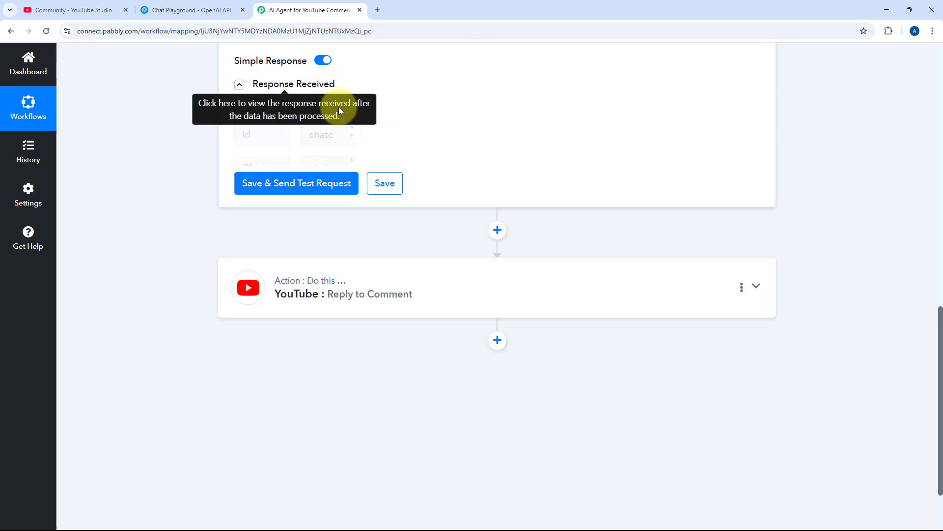
left_click(329, 84)
scroll(493, 216, "down", 2)
left_click_drag(507, 232, 716, 257)
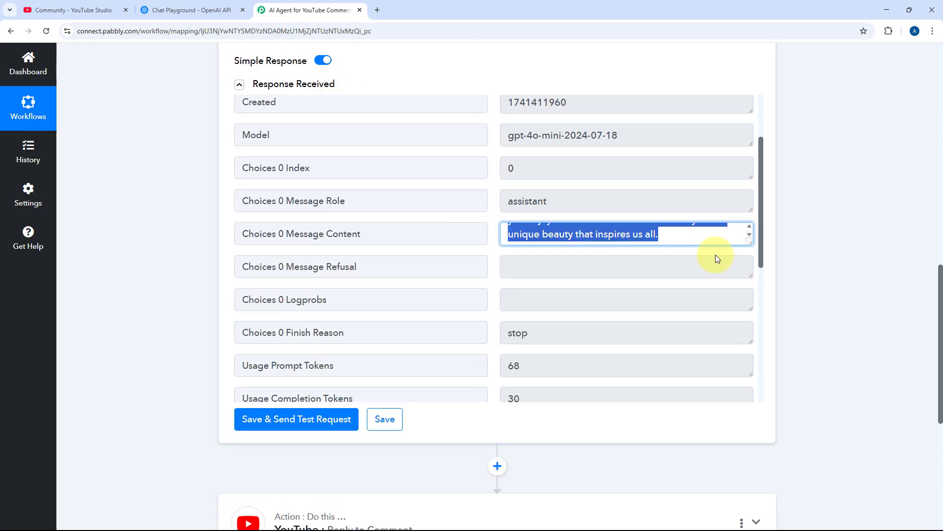
left_click(681, 276)
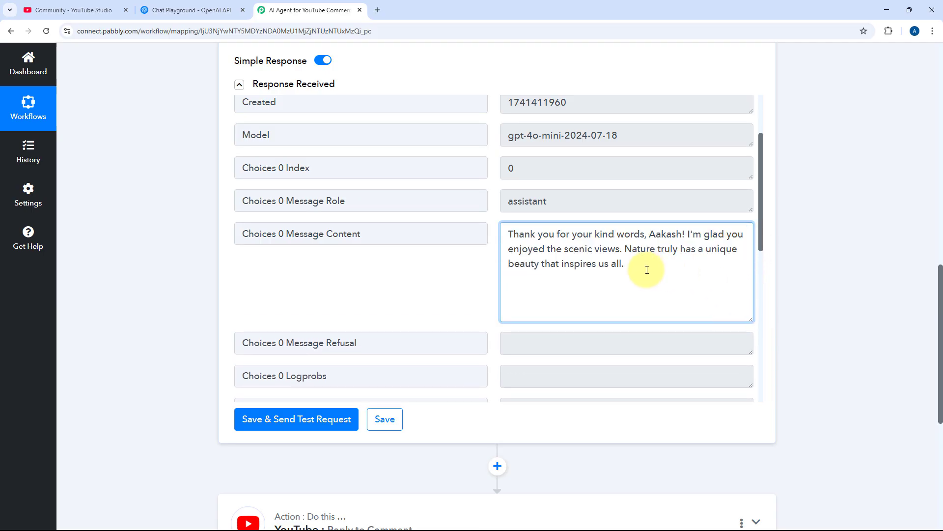
scroll(193, 308, "down", 4)
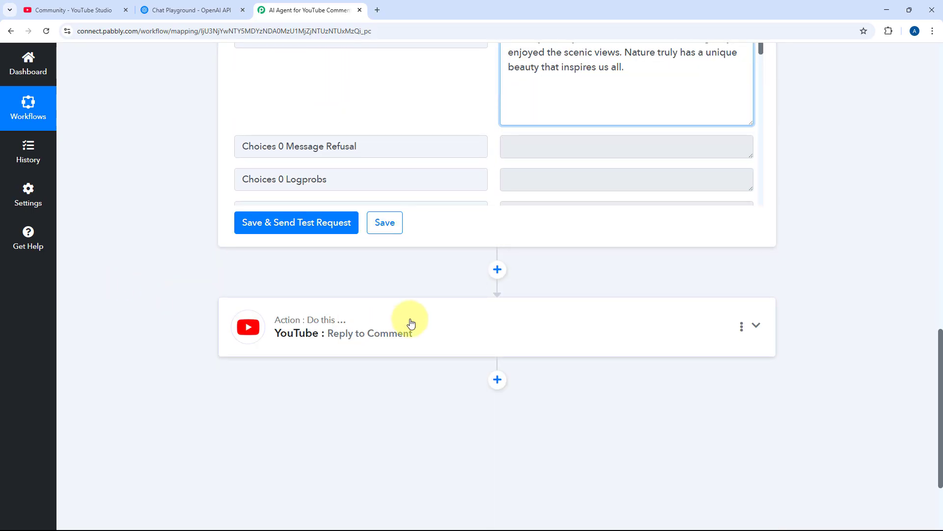
- Reopen the Reply to Comment action and map ChatGPT's Choices 0 Message Content field to Reply Text
left_click(411, 323)
scroll(242, 255, "down", 2)
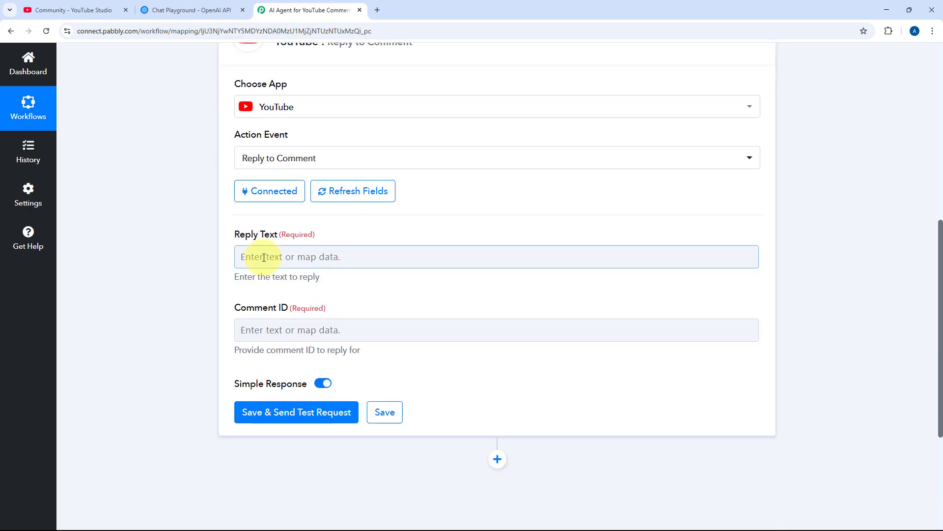
left_click(276, 252)
scroll(256, 350, "down", 2)
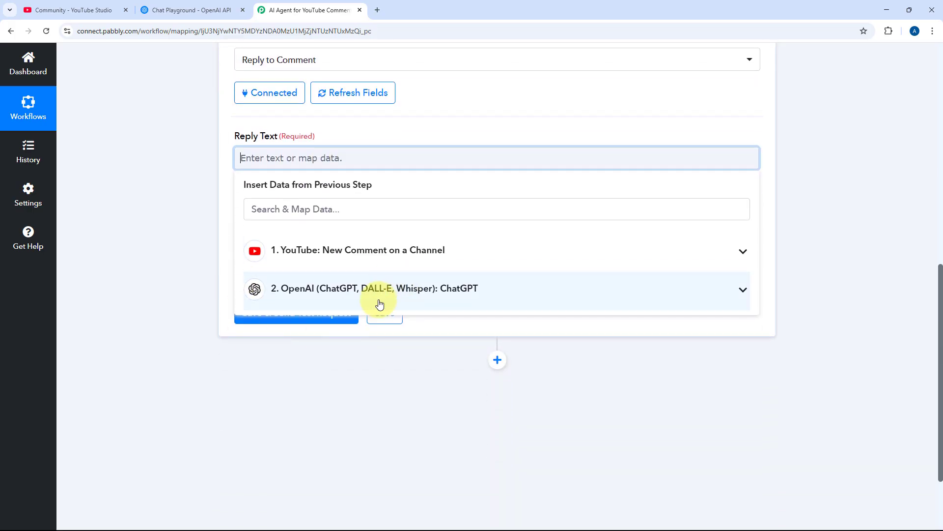
left_click(524, 291)
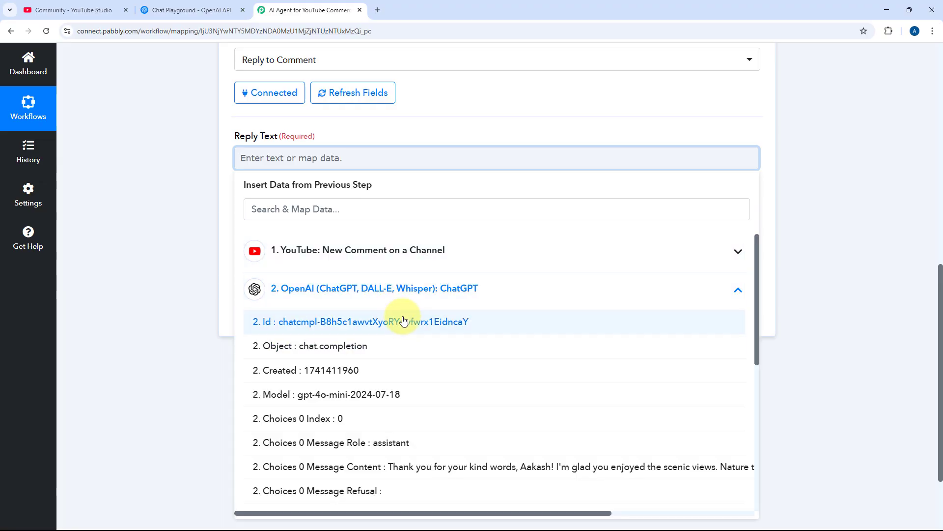
scroll(386, 324, "down", 1)
left_click(396, 418)
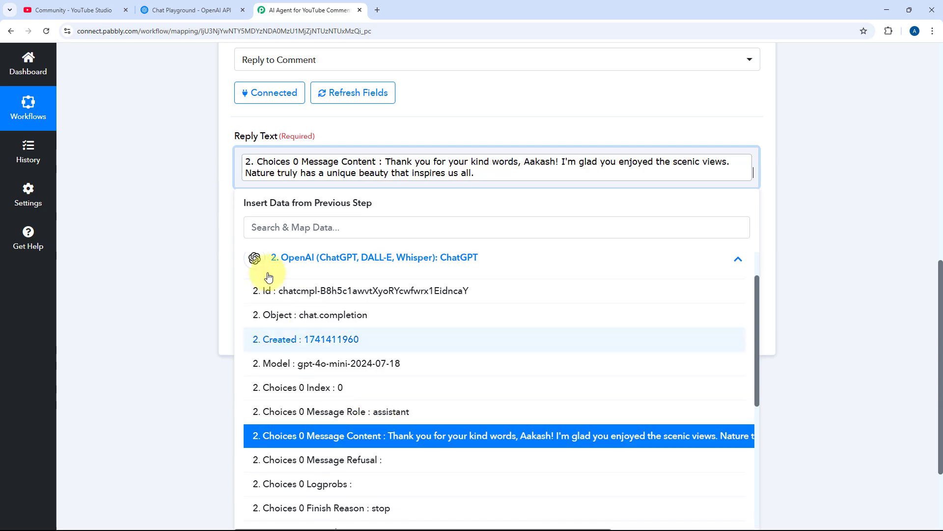
left_click(210, 173)
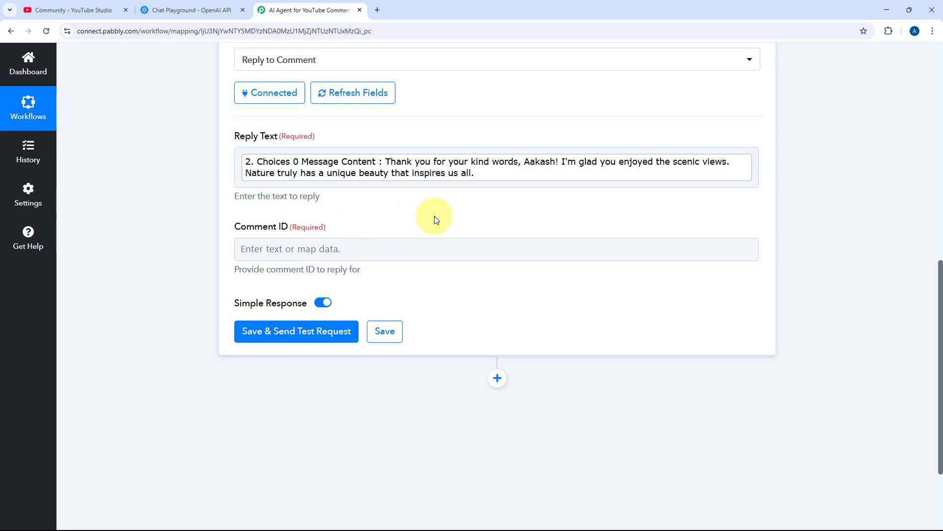
- Open the YouTube trigger's received response and examine the Snippet TopLevelComment Id field and its value
scroll(352, 225, "up", 10)
left_click(295, 233)
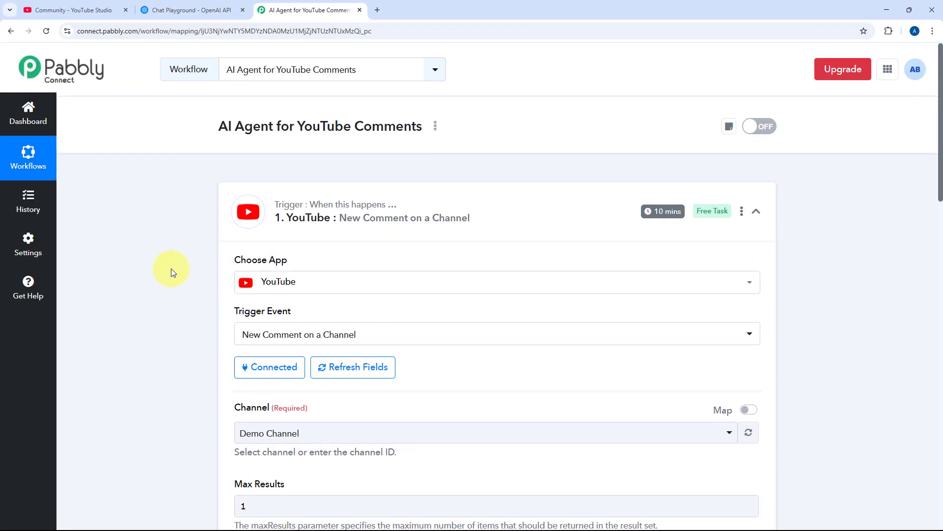
scroll(169, 270, "down", 10)
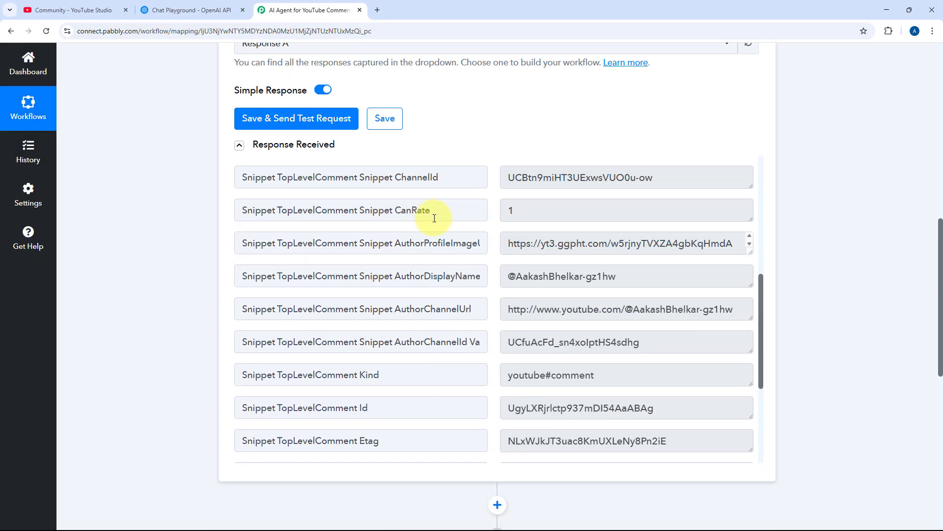
scroll(467, 231, "down", 4)
left_click_drag(506, 212, 718, 216)
left_click(366, 207)
left_click_drag(366, 207, 320, 211)
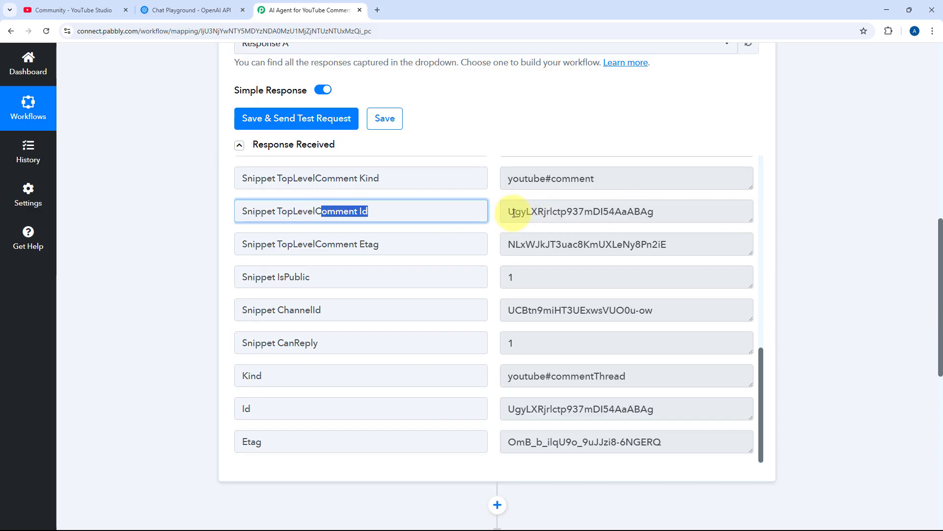
left_click_drag(508, 213, 659, 216)
left_click(659, 217)
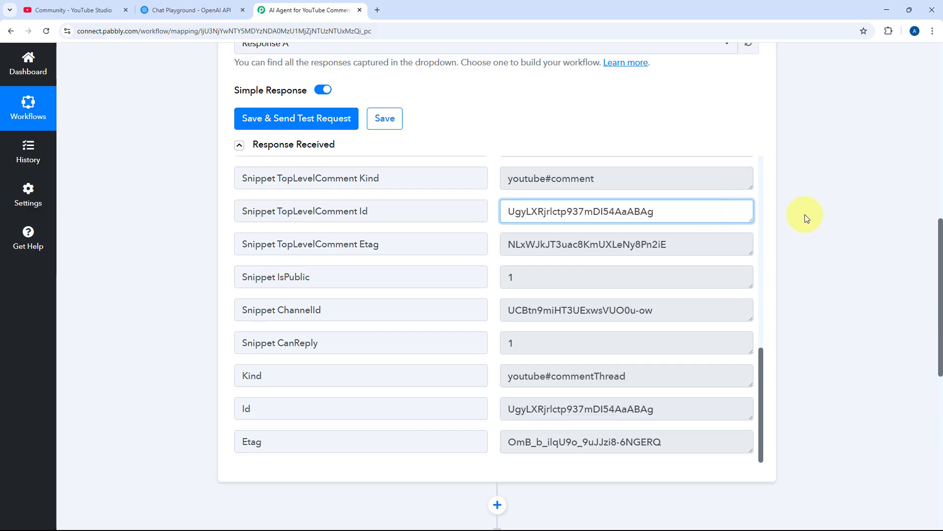
- Reopen the Reply to Comment action and map the trigger's Snippet TopLevelComment Id field to Comment ID
scroll(805, 216, "down", 6)
left_click(438, 367)
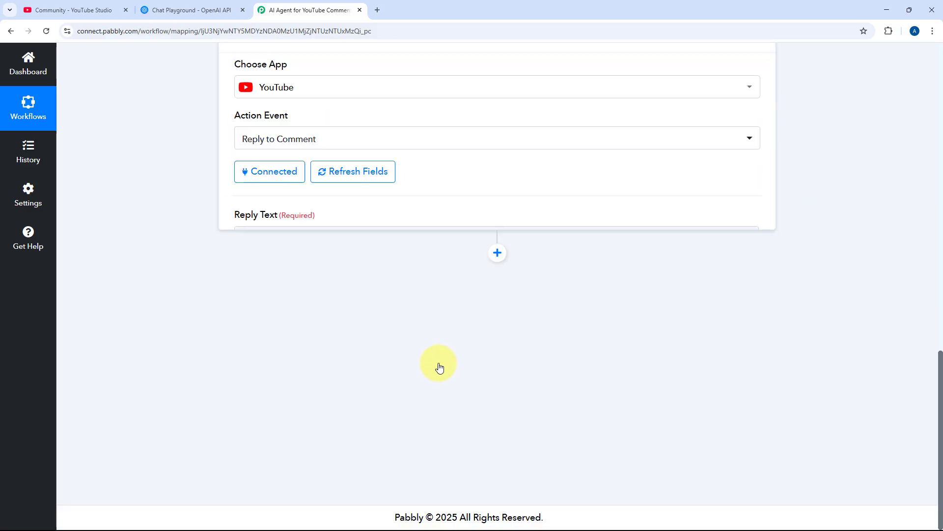
scroll(439, 361, "down", 6)
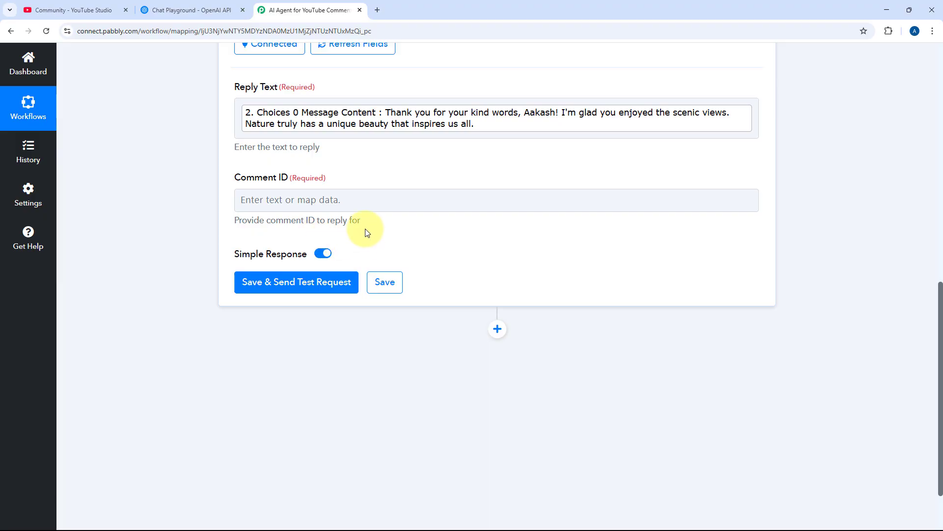
left_click(250, 200)
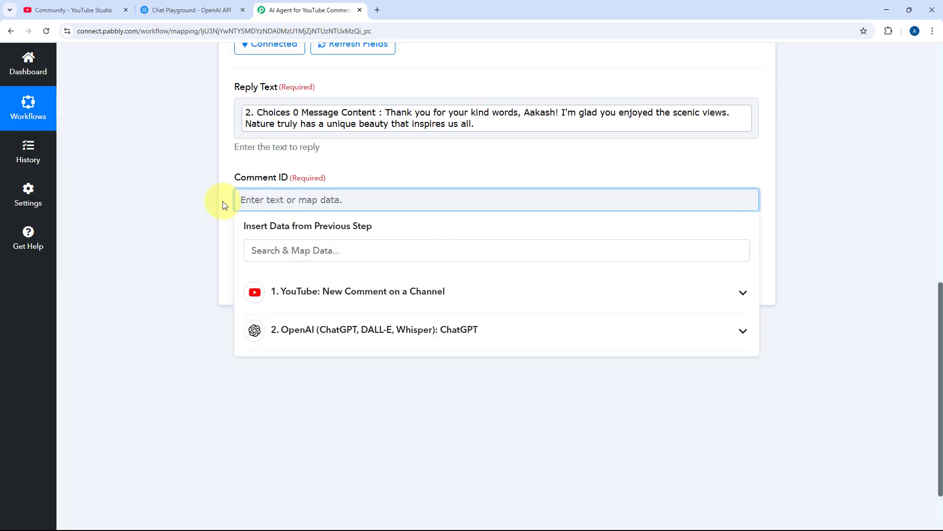
left_click(375, 293)
scroll(249, 320, "down", 5)
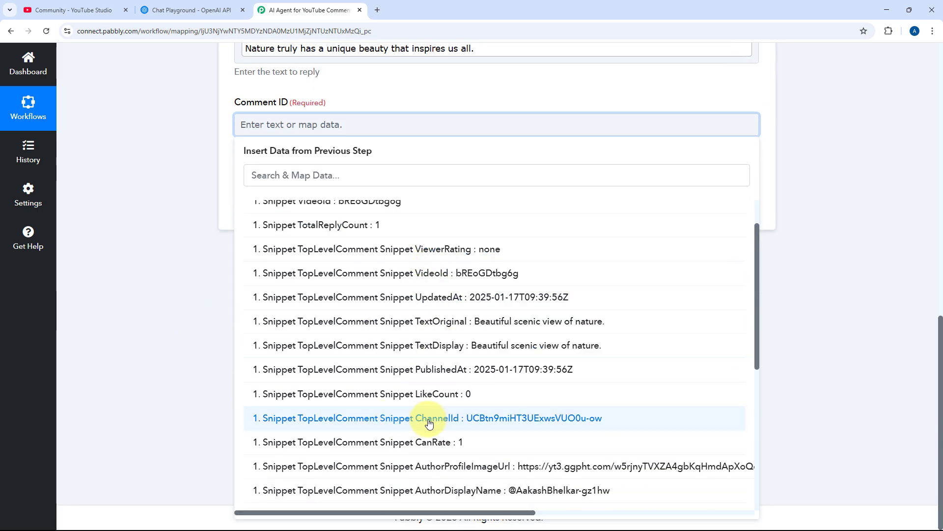
scroll(426, 428, "down", 2)
scroll(423, 430, "down", 2)
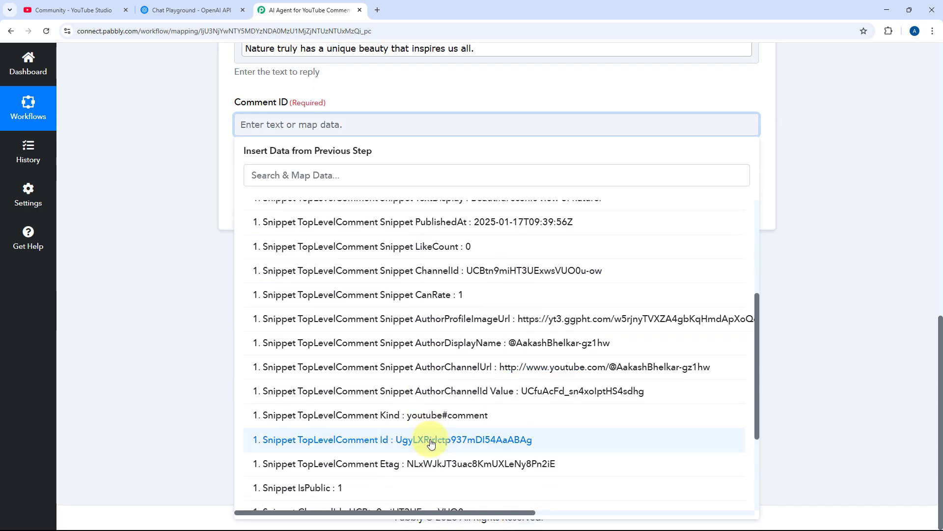
left_click(431, 440)
left_click(190, 210)
scroll(445, 207, "up", 3)
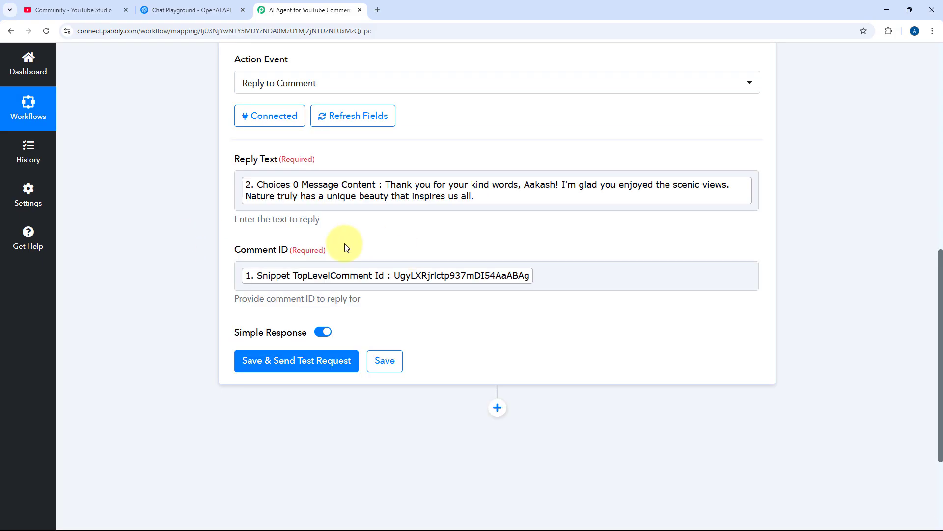
- Save the Reply to Comment action, send its test request and review the response received
scroll(338, 156, "down", 2)
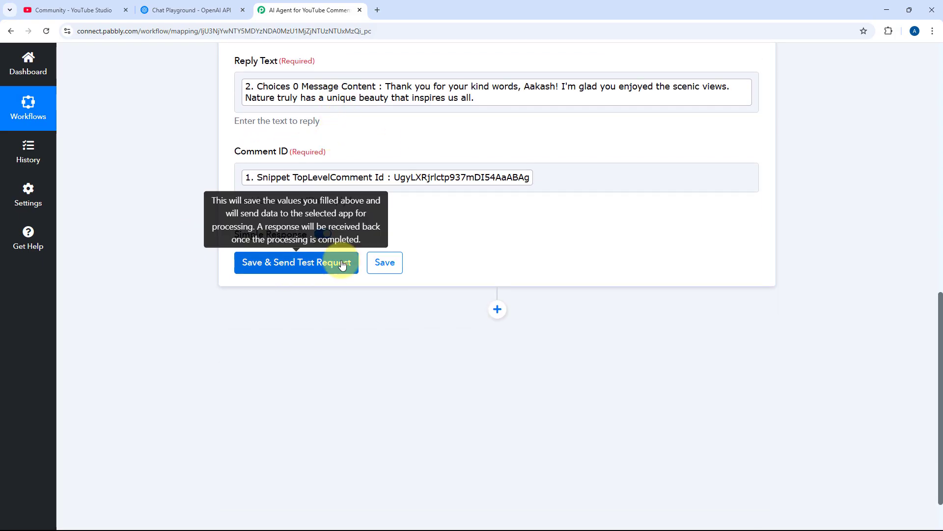
left_click(322, 263)
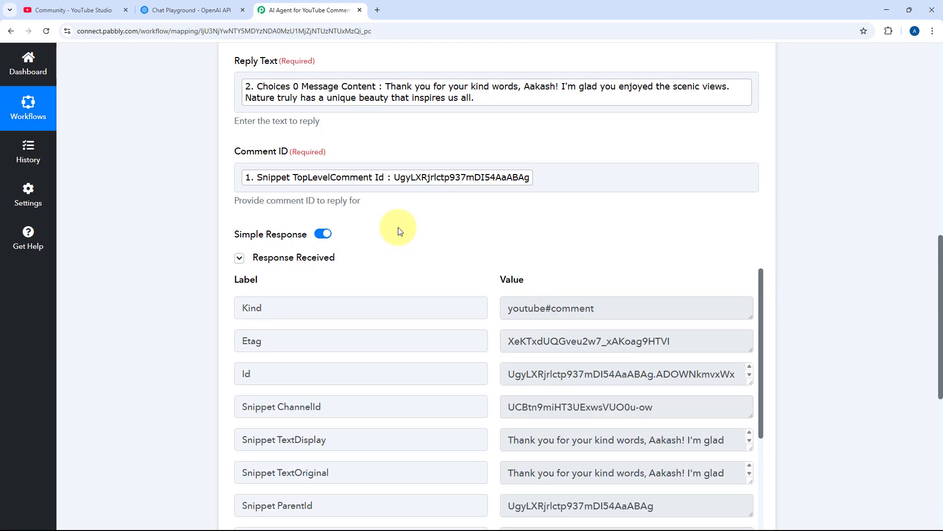
scroll(399, 231, "down", 3)
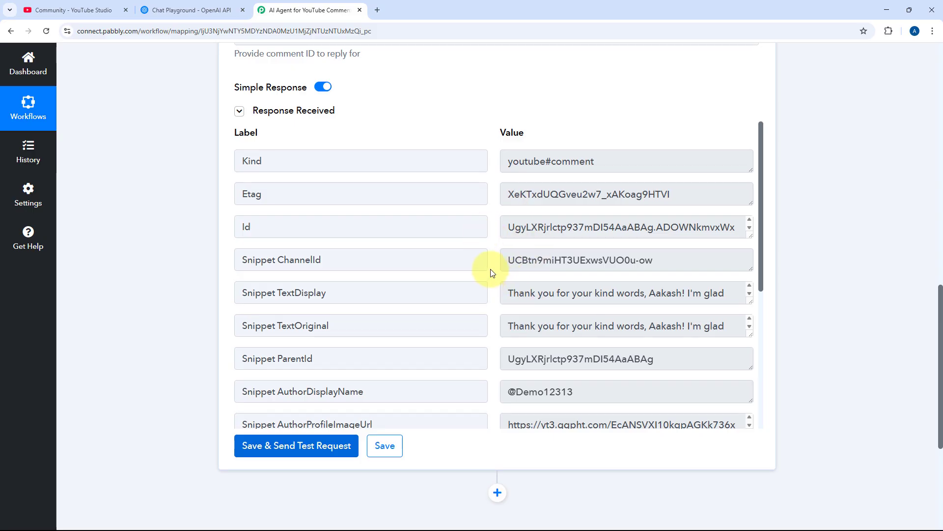
scroll(494, 271, "up", 5)
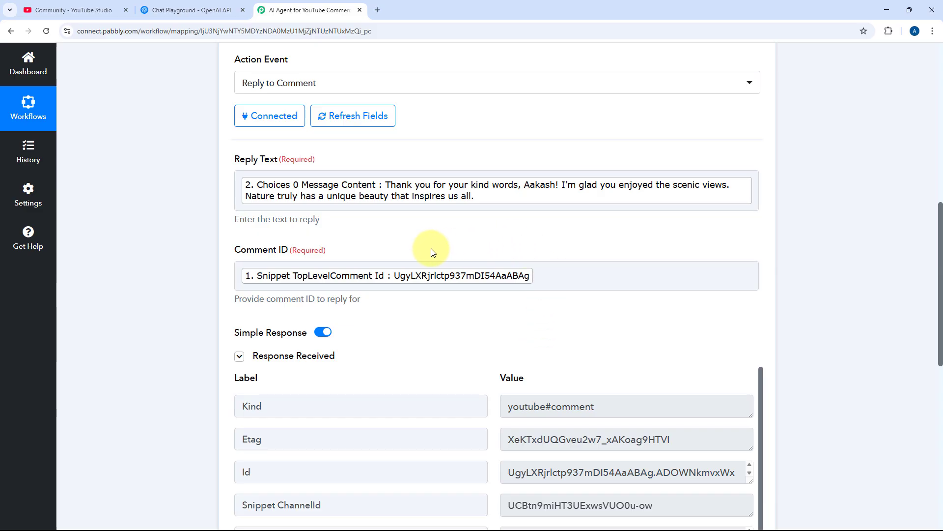
- Switch to YouTube Studio, refresh the Community comments and check the reply under the "Beautiful scenic view of nature." comment
left_click(92, 16)
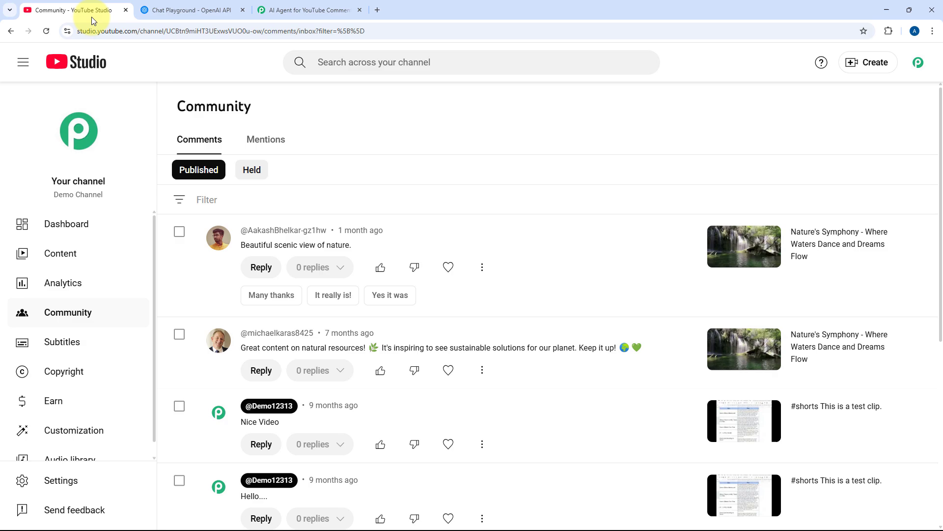
left_click(45, 31)
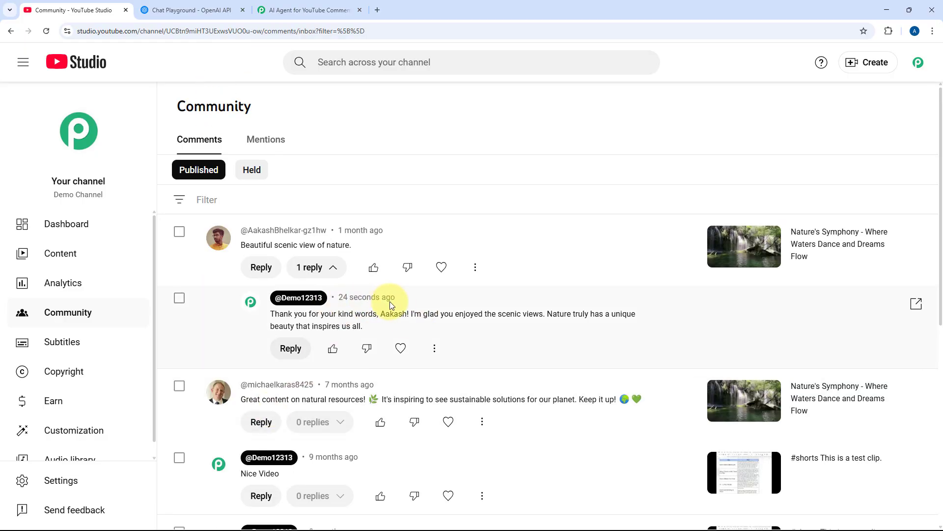
left_click_drag(265, 314, 365, 326)
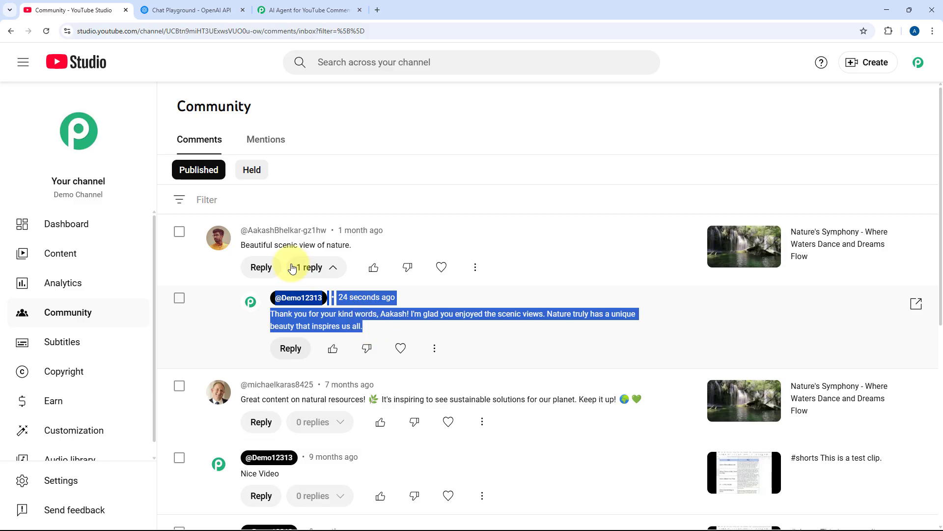
left_click(407, 186)
- Return to Pabbly Connect and collapse the Reply to Comment action to show the workflow overview
left_click(355, 6)
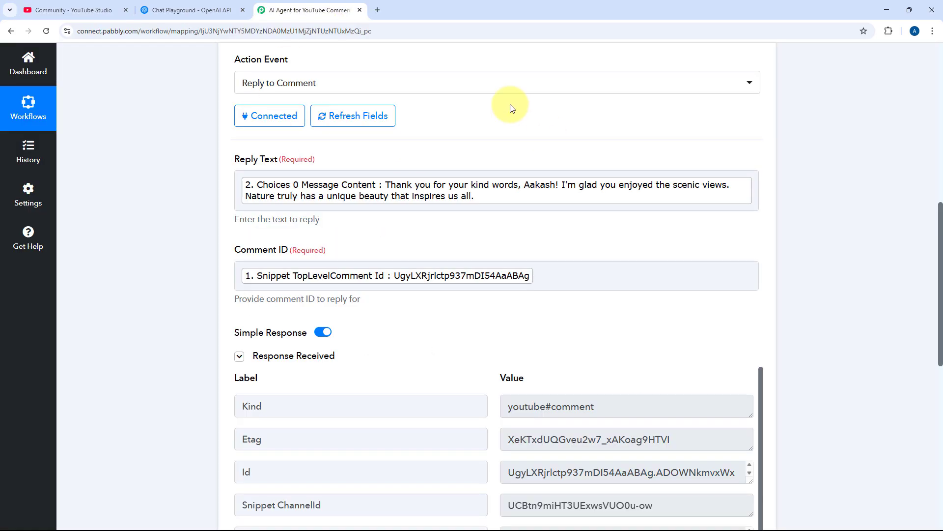
scroll(491, 147, "up", 5)
left_click(481, 203)
scroll(443, 178, "up", 1)
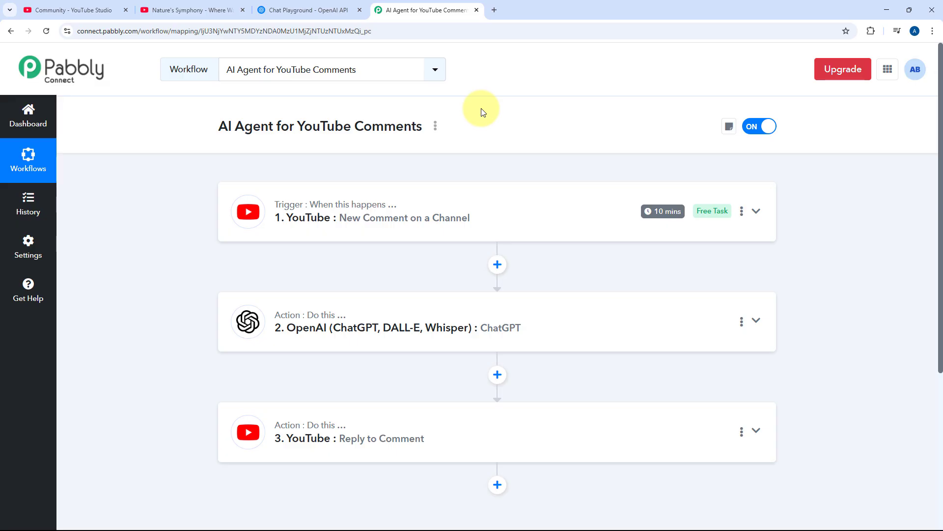
- From YouTube Studio, open the "Beautiful scenic view of nature." comment on YouTube and switch to another user account
left_click(88, 10)
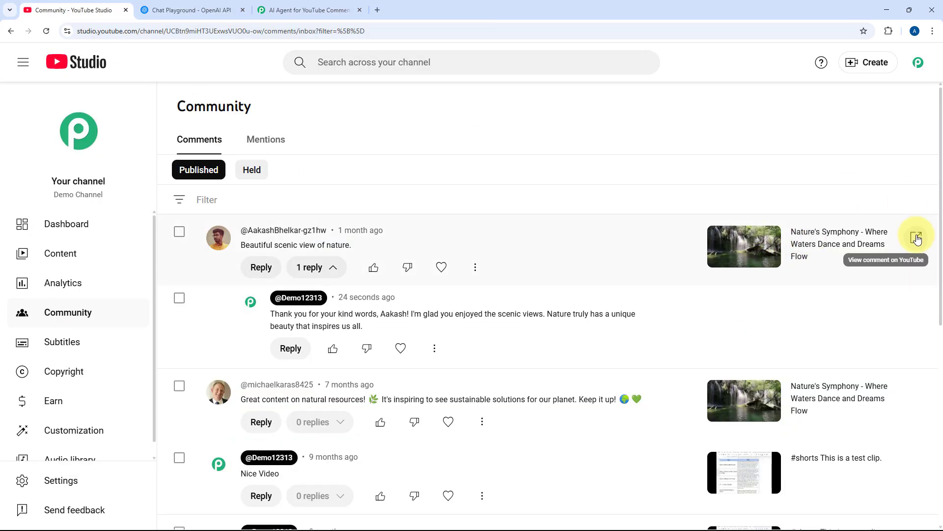
left_click(917, 238)
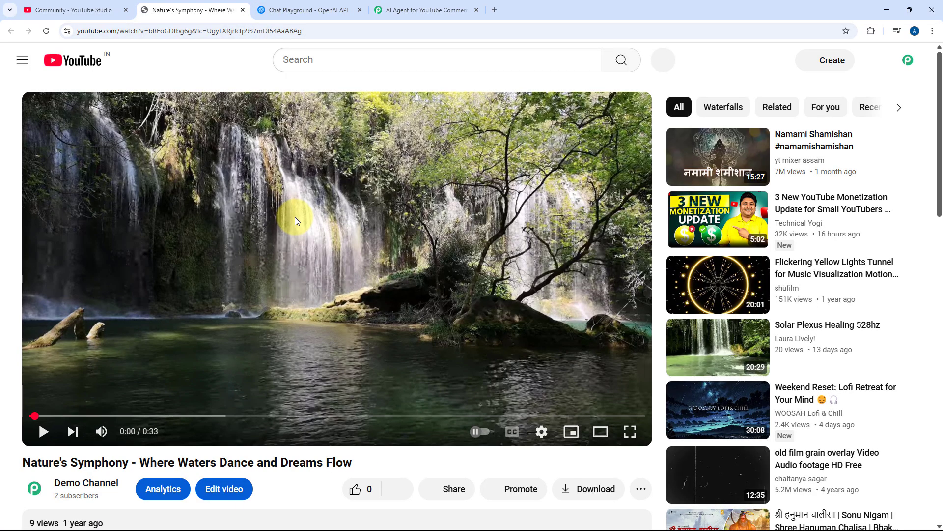
left_click(907, 60)
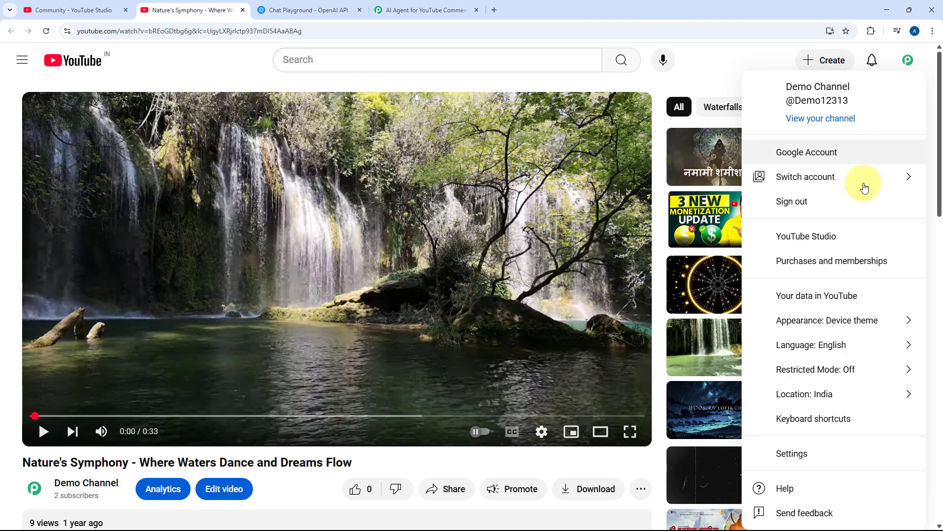
left_click(901, 69)
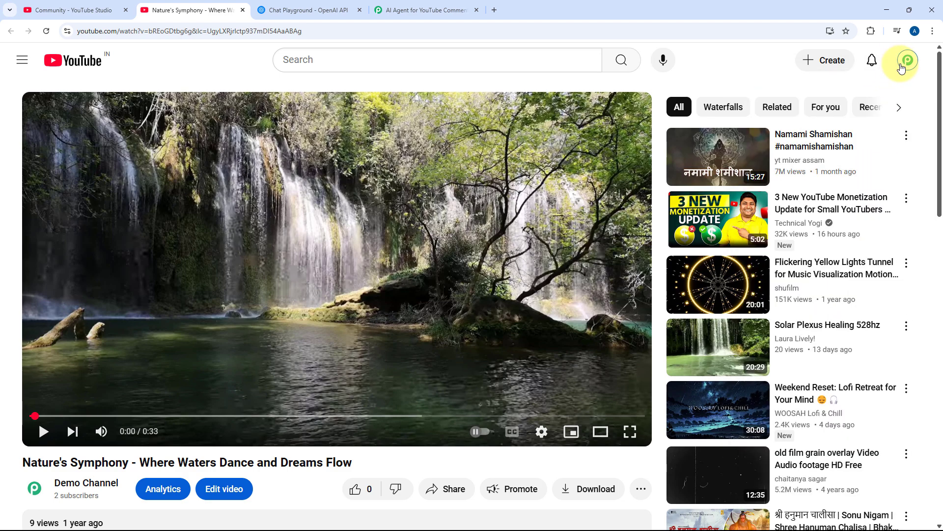
left_click(904, 63)
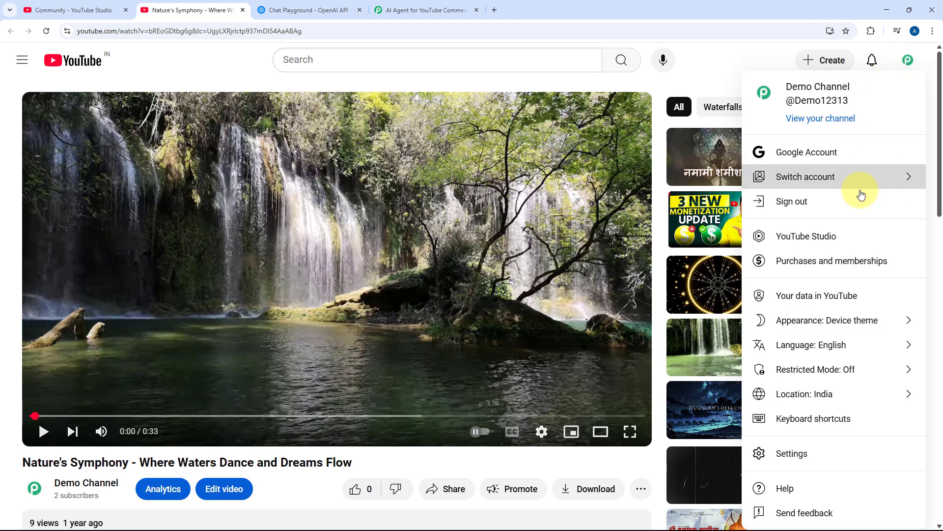
left_click(863, 191)
left_click(826, 346)
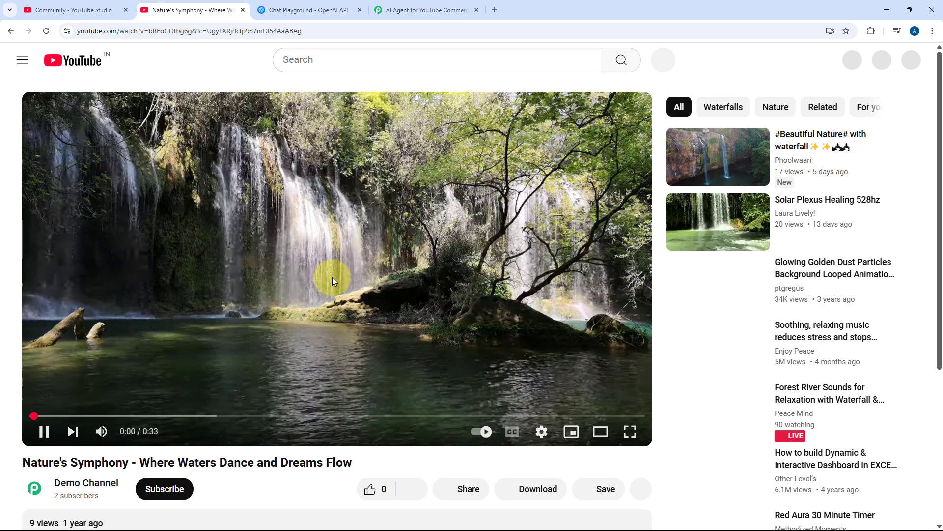
- Pause the Nature's Symphony video and post the comment "Very beautiful video." on it
left_click(332, 277)
scroll(332, 277, "down", 4)
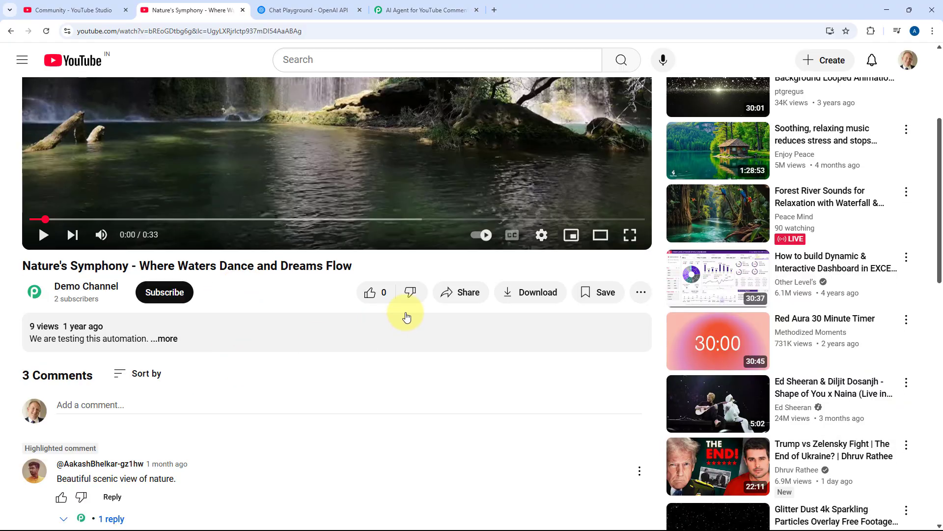
left_click(190, 404)
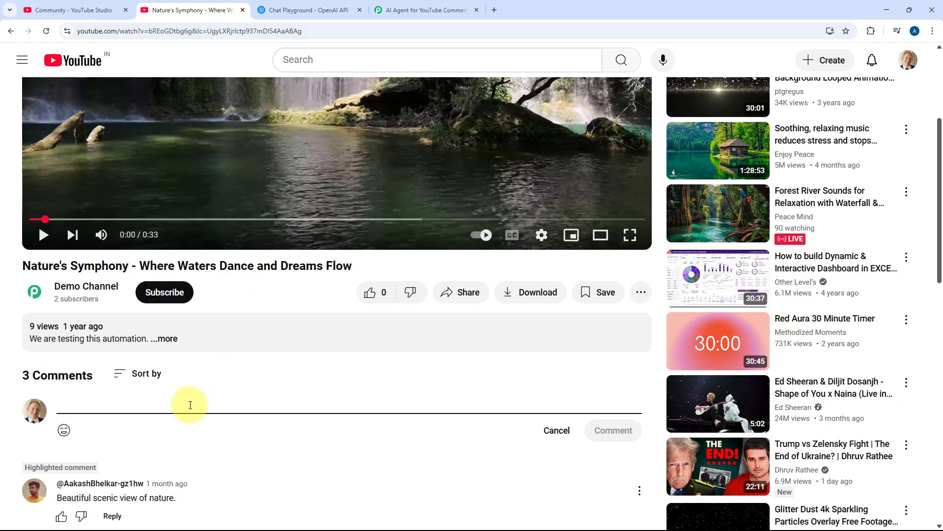
type("Very beautiful video")
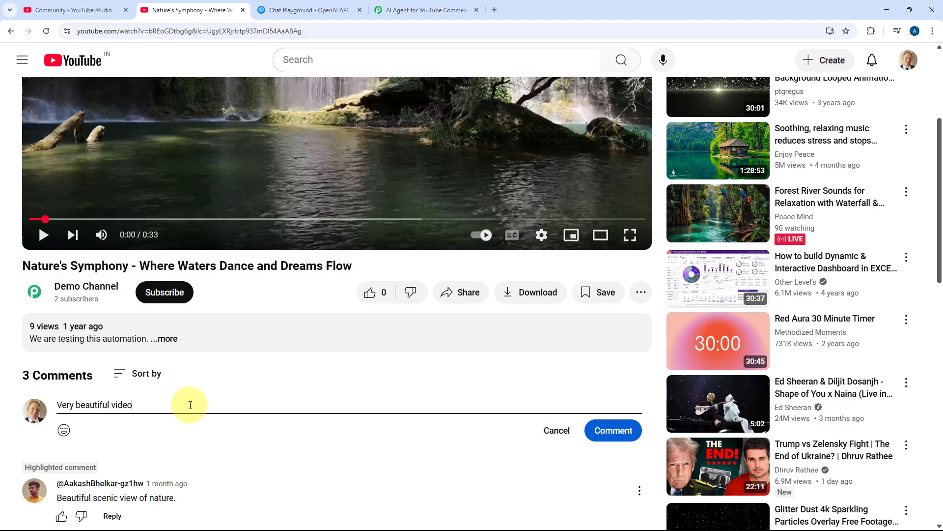
type(".")
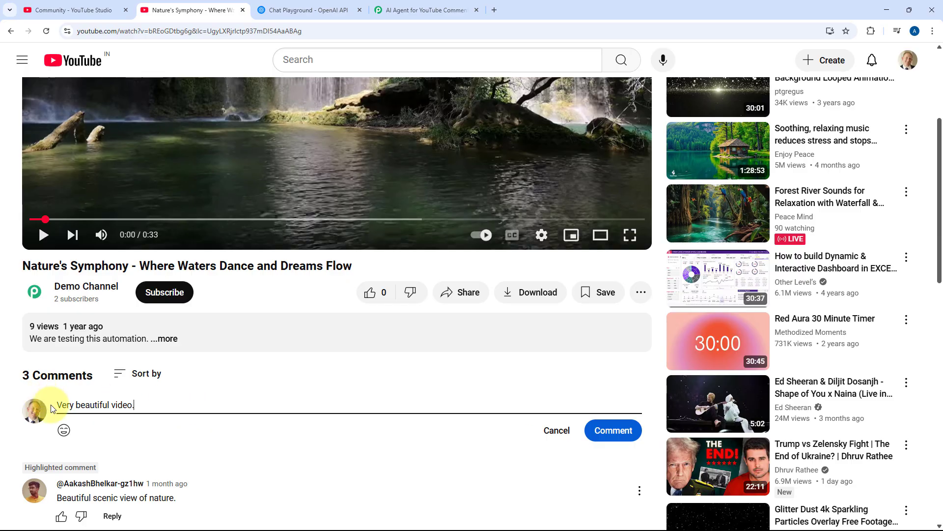
left_click(622, 436)
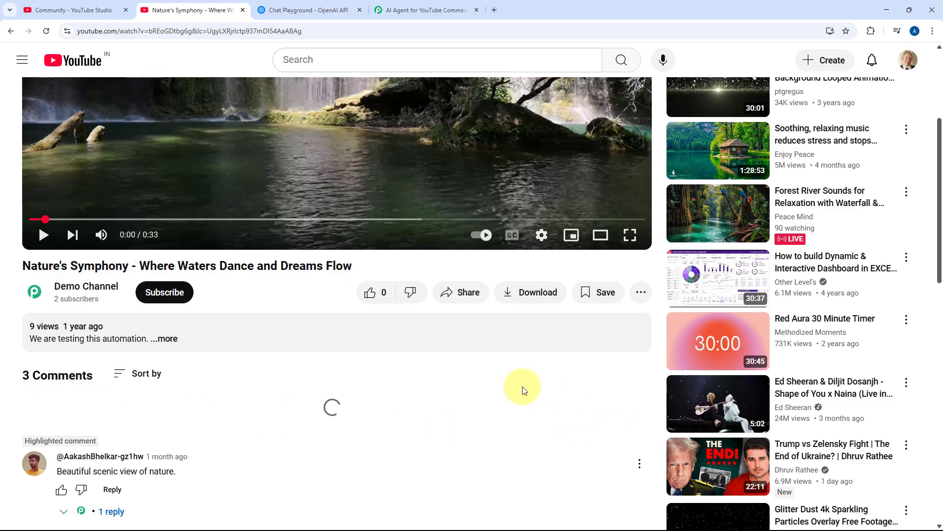
scroll(434, 322, "down", 5)
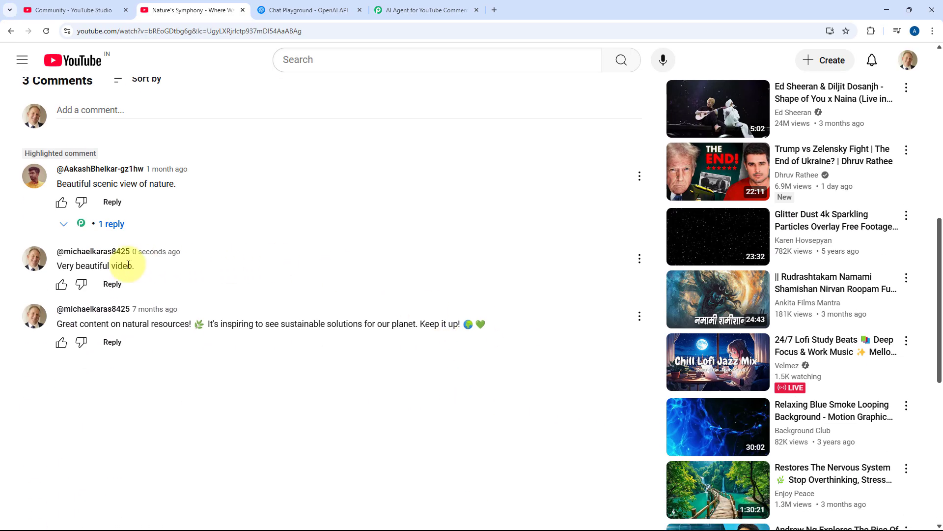
scroll(208, 394, "up", 3)
scroll(208, 394, "up", 5)
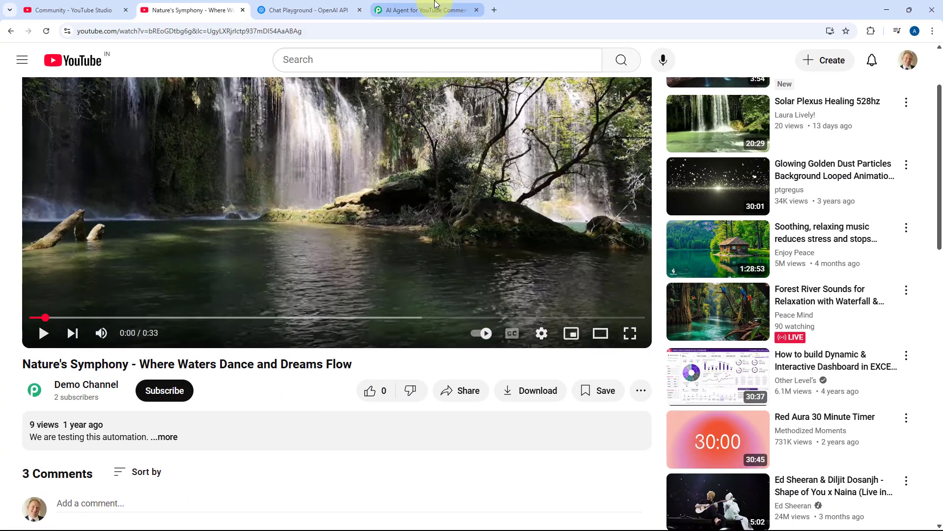
- Switch to Pabbly Connect and check the polling interval on the New Comment on a Channel trigger
mouse_move(435, 4)
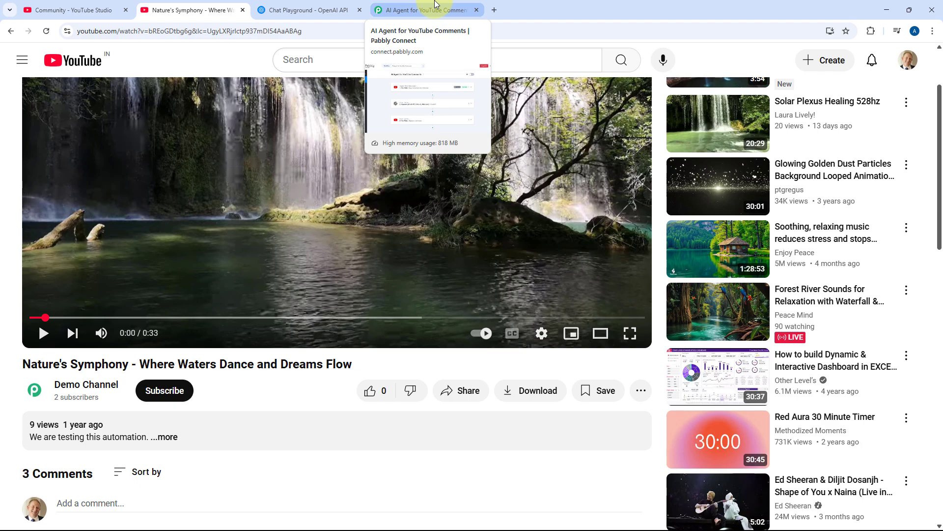
left_click(435, 7)
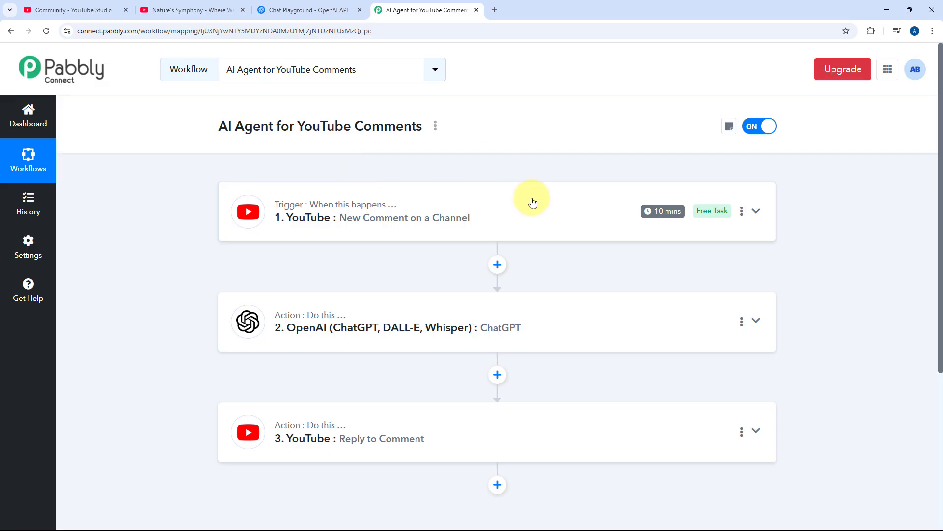
mouse_move(661, 214)
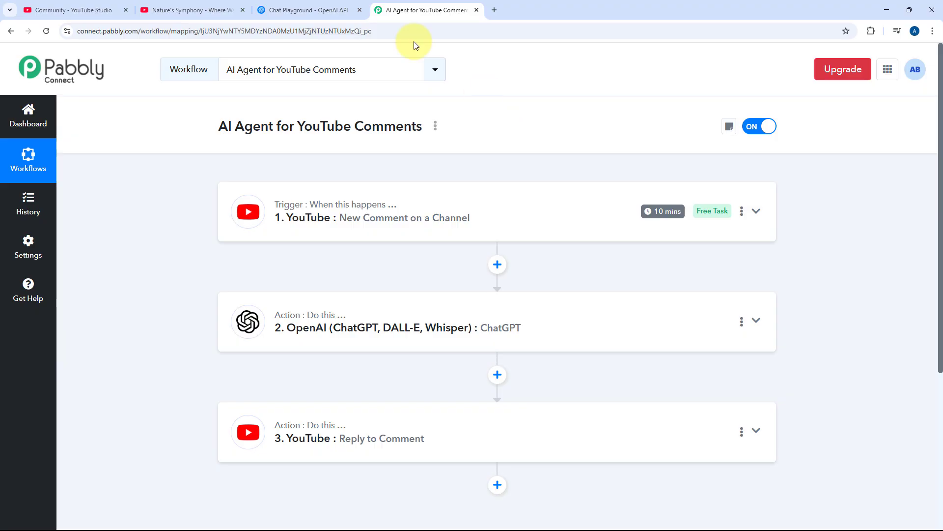
- Refresh YouTube Studio's Community comments, check the reply to "Very beautiful video." and return to the Pabbly Connect workflow
left_click(109, 10)
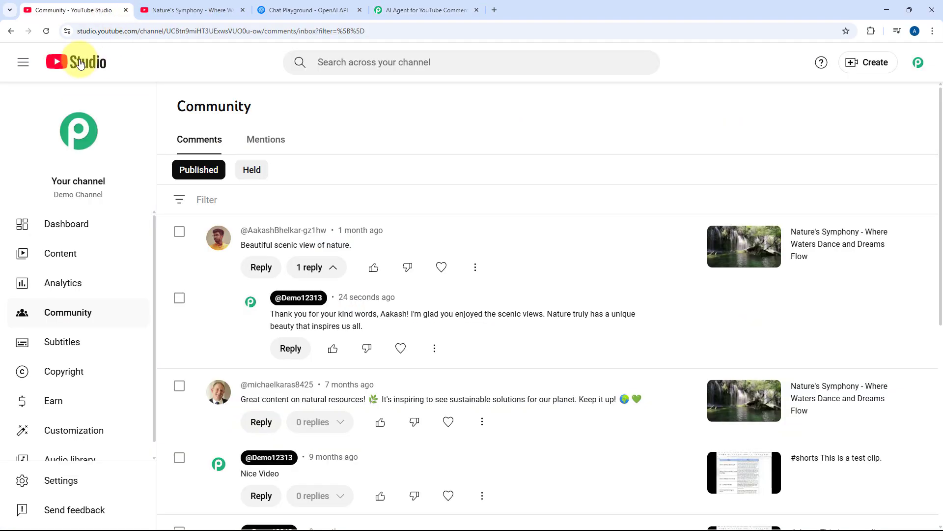
left_click(47, 30)
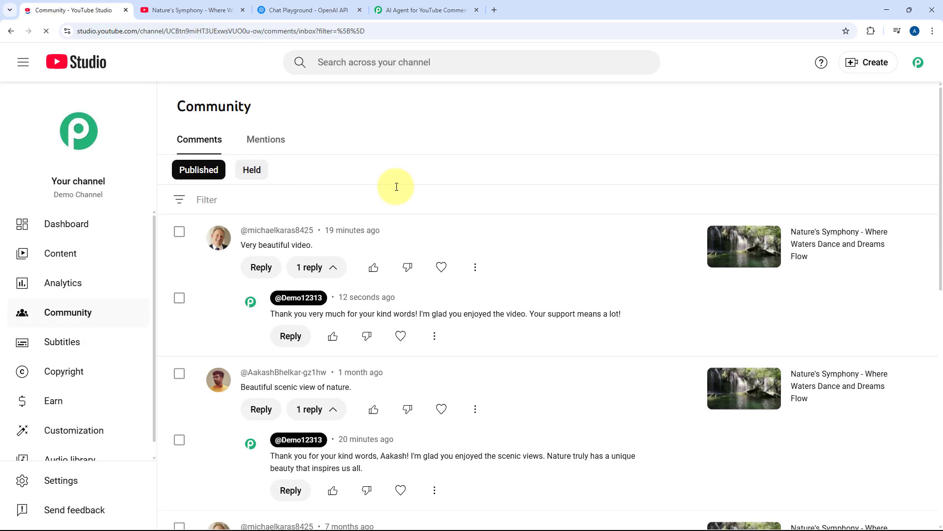
left_click_drag(326, 244, 242, 248)
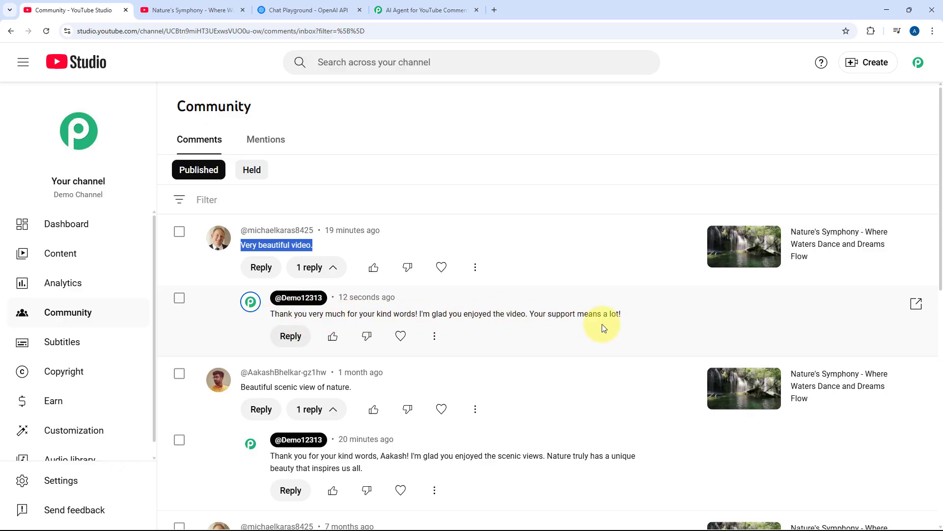
left_click(410, 4)
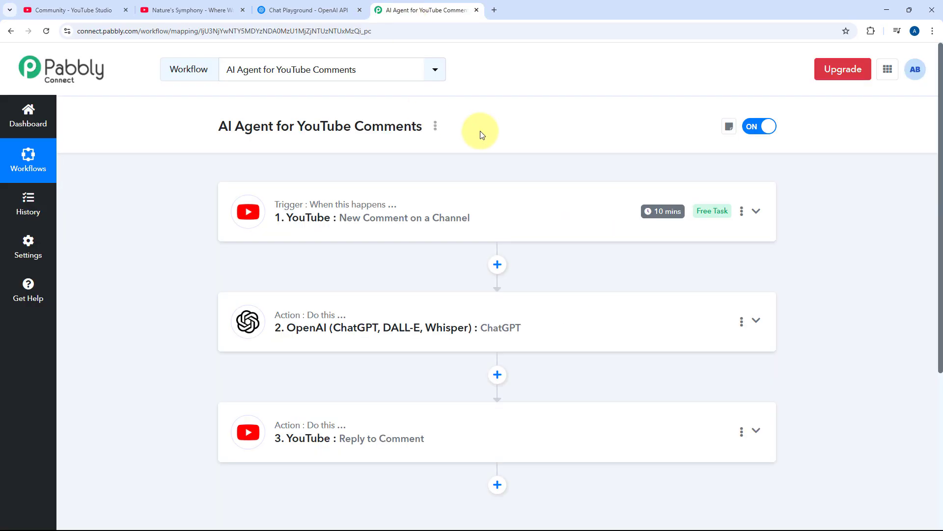